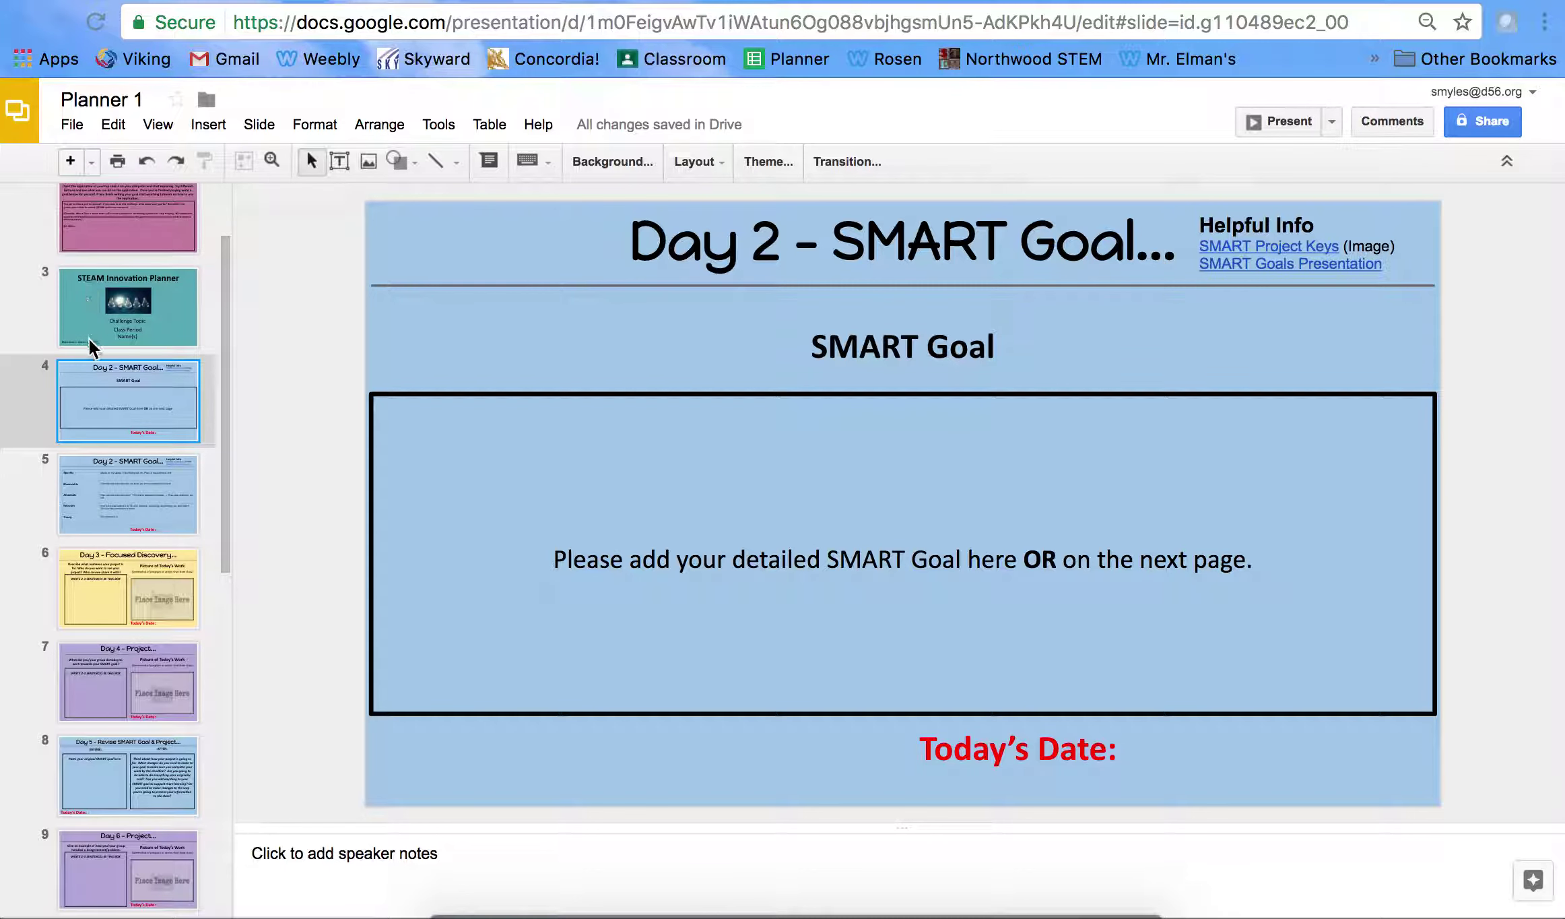
- Move the STEAM Innovation Planner title slide to the top of the deck, ahead of Decision Day
left_click(103, 319)
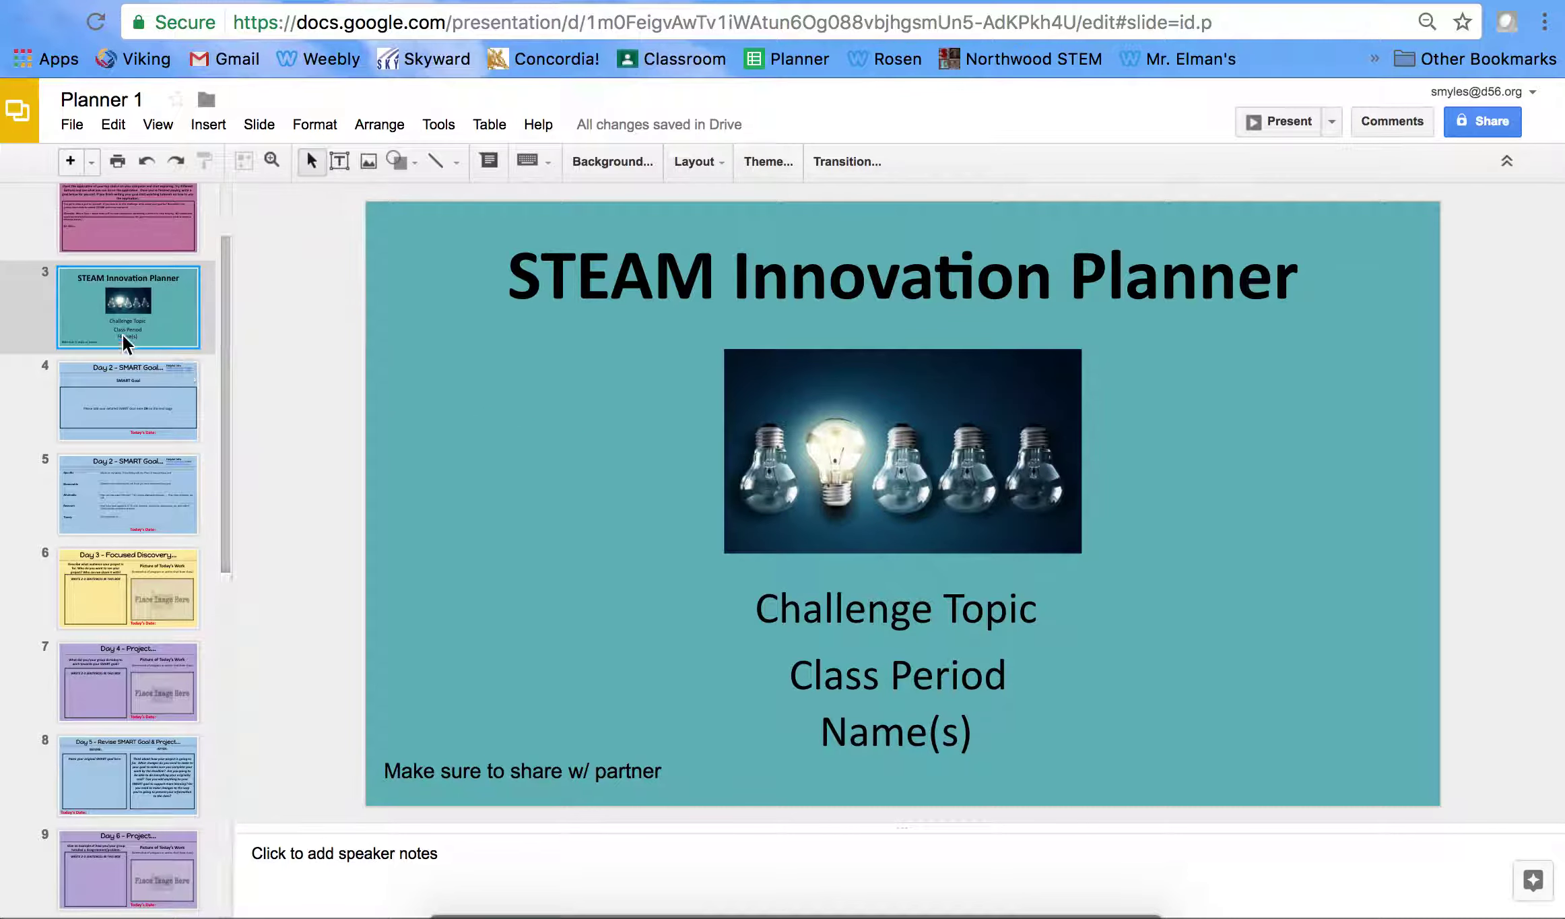
scroll(122, 334, "up", 3)
left_click_drag(122, 409, 118, 208)
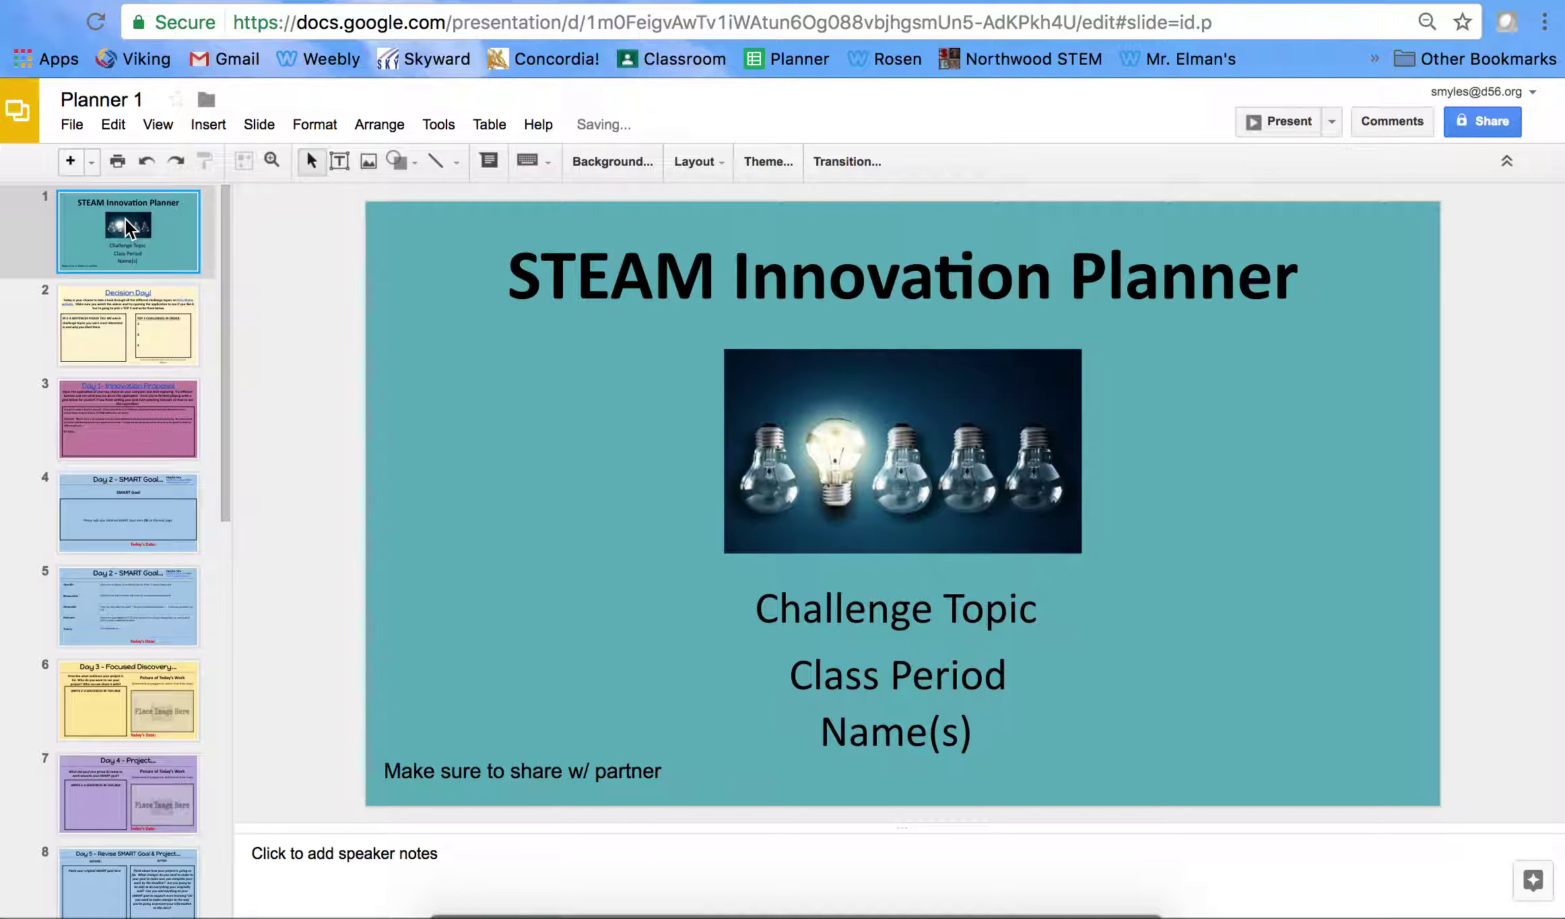
left_click(115, 98)
left_click(115, 99)
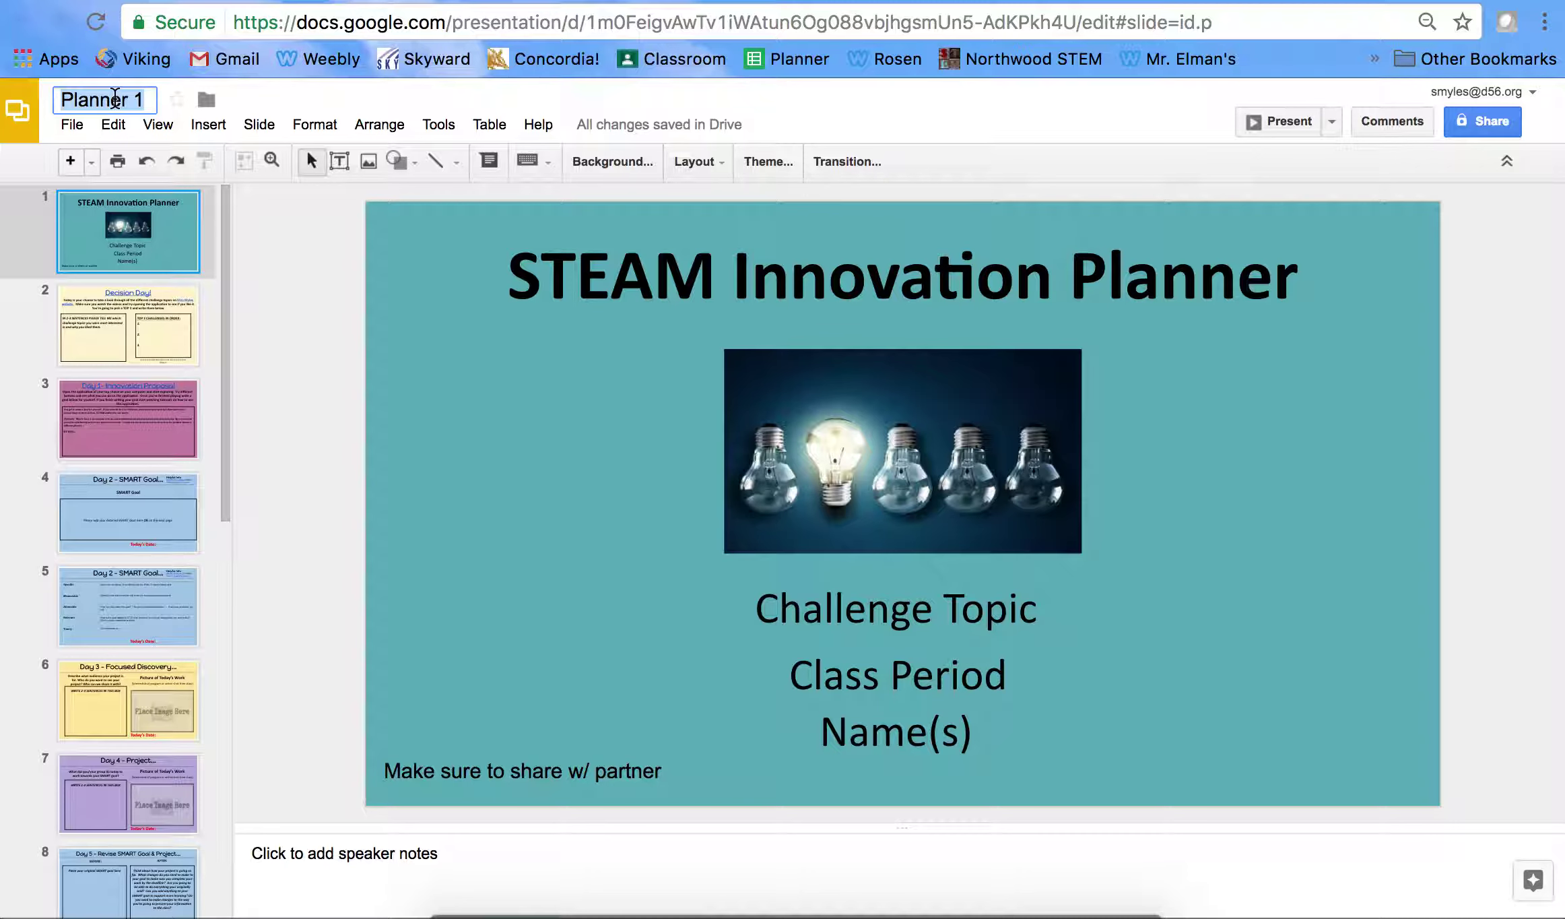
- Rename the presentation from 'Planner 1' to the two partners' first names
type("Sue")
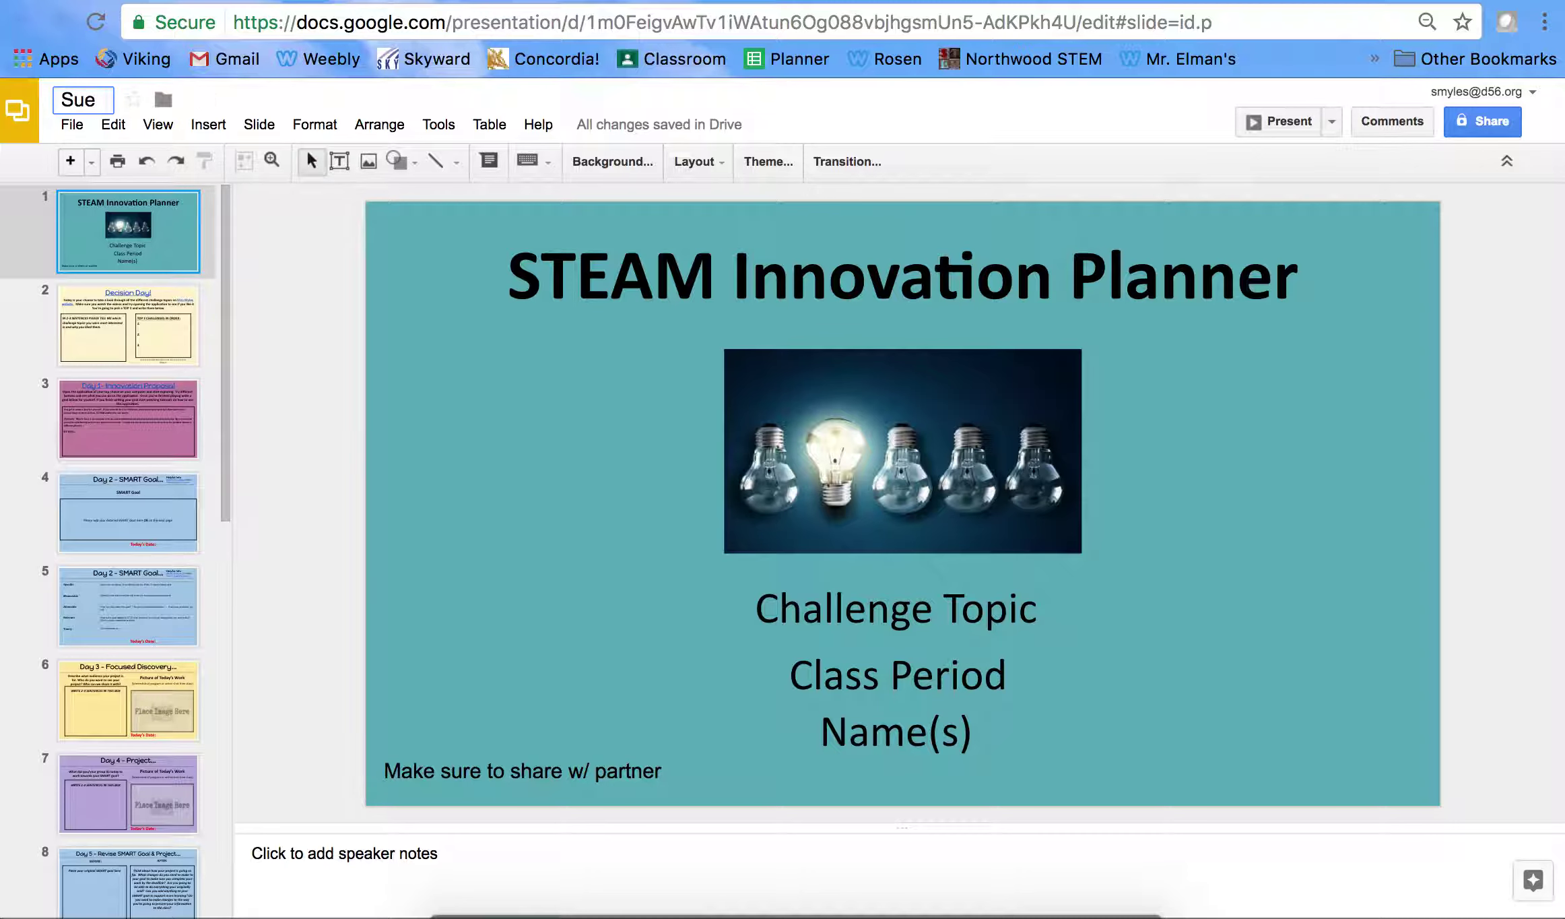
type(" & David")
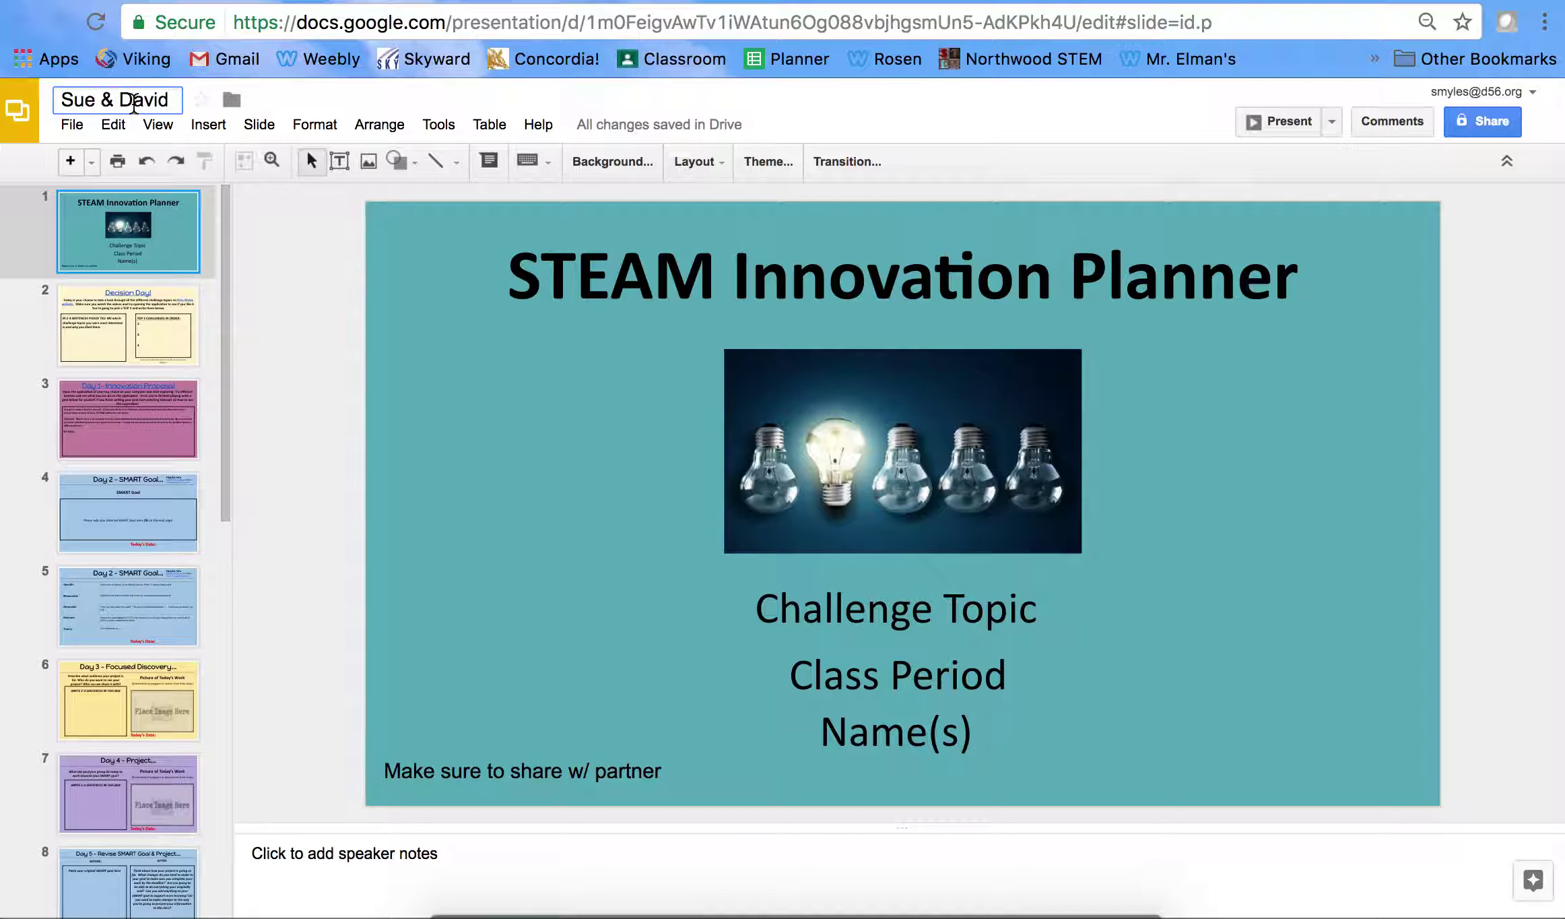
key("Return")
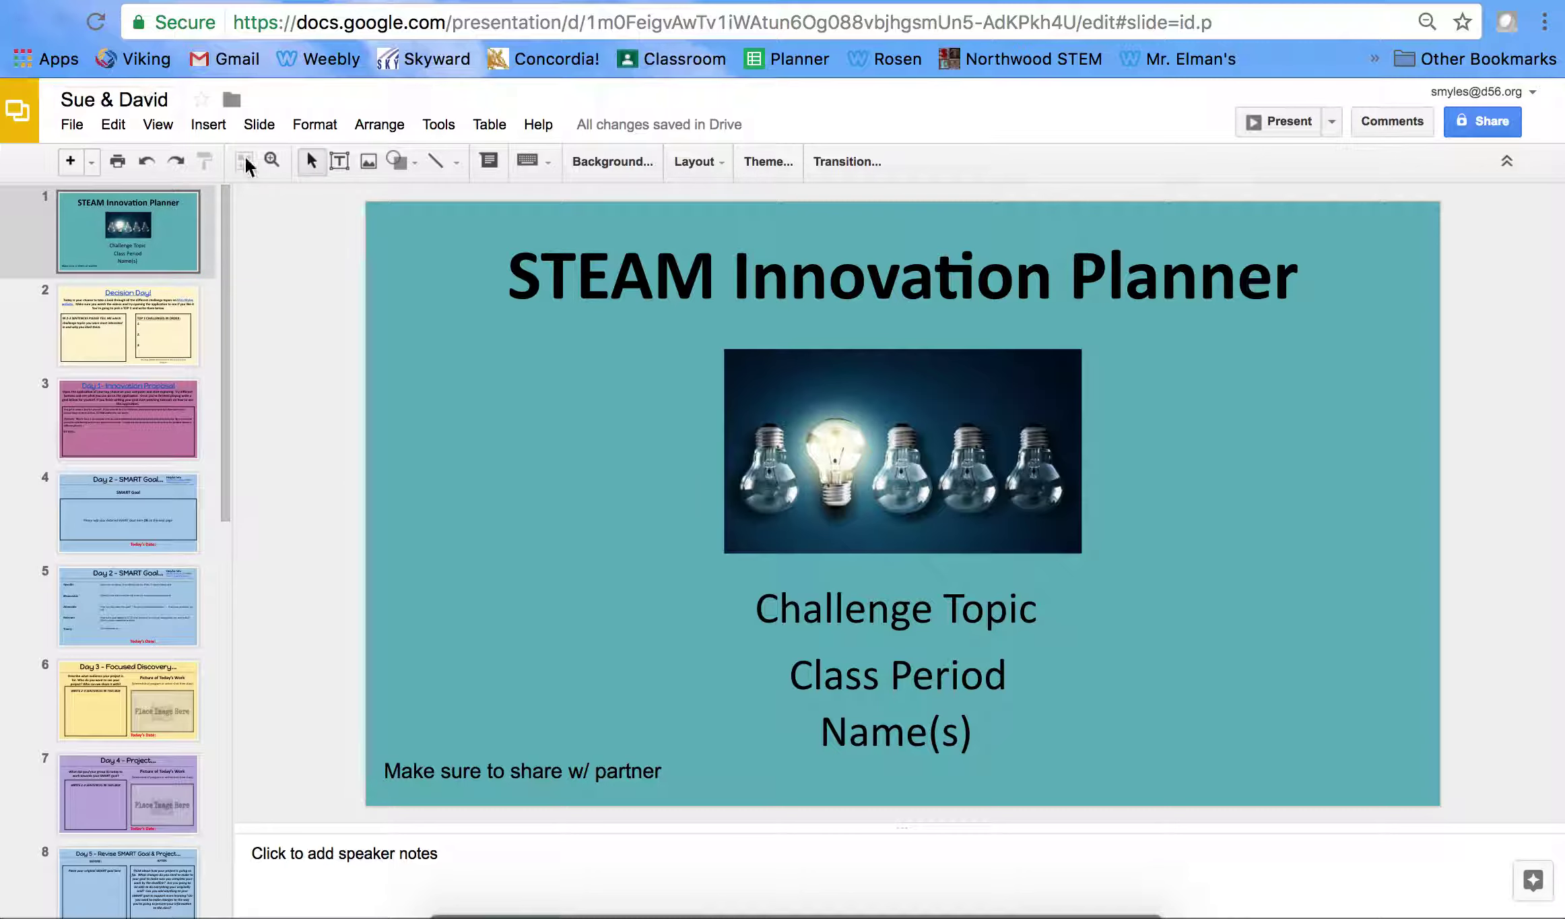
left_click(120, 99)
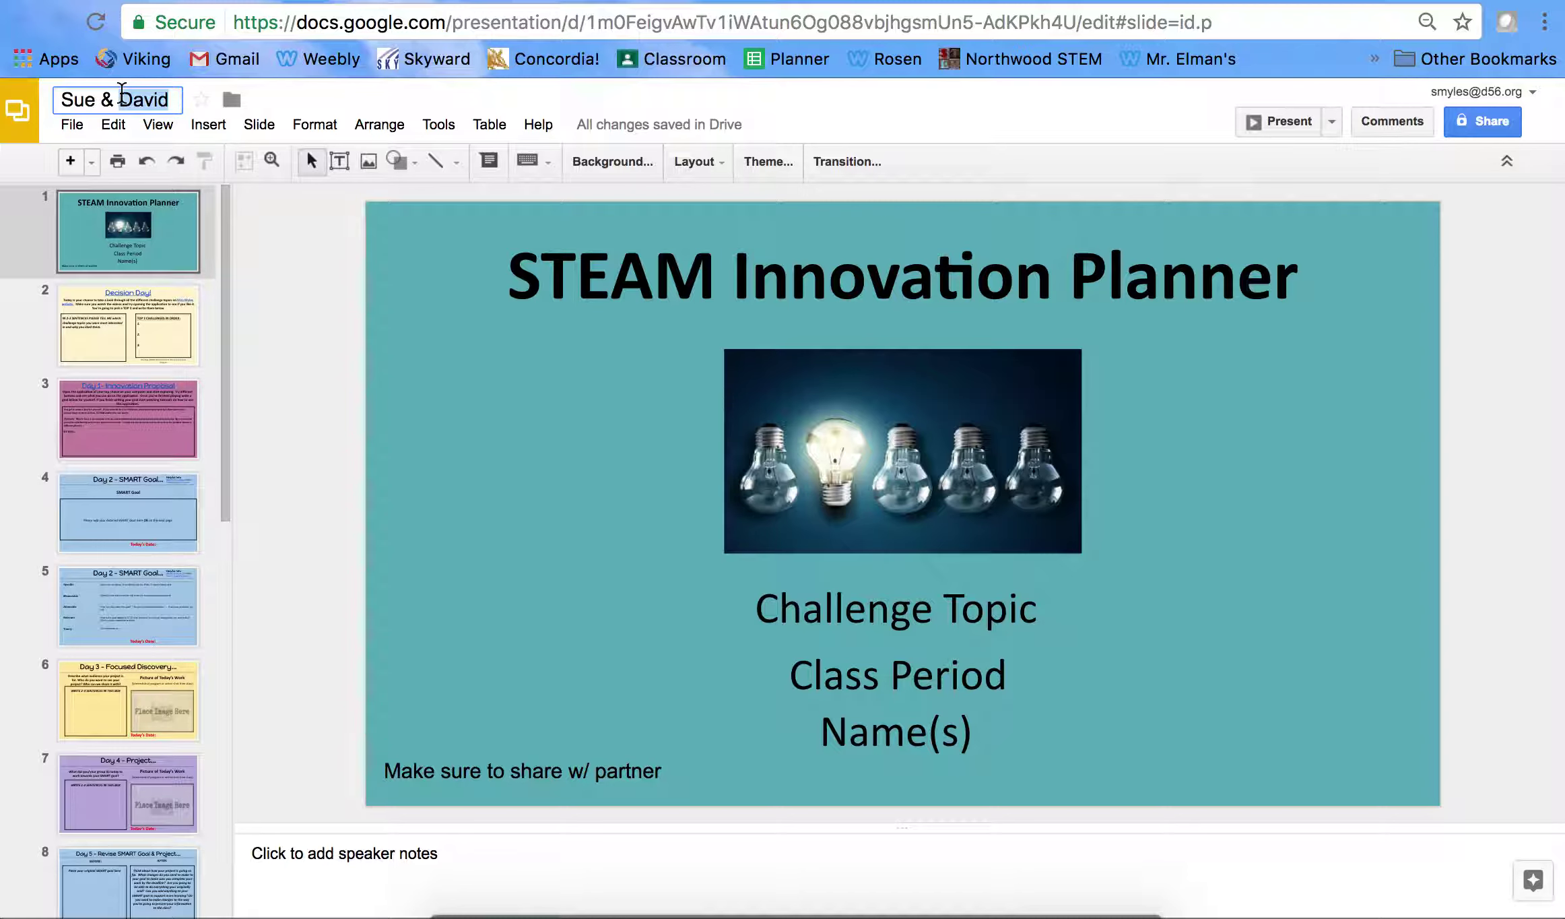
left_click(605, 395)
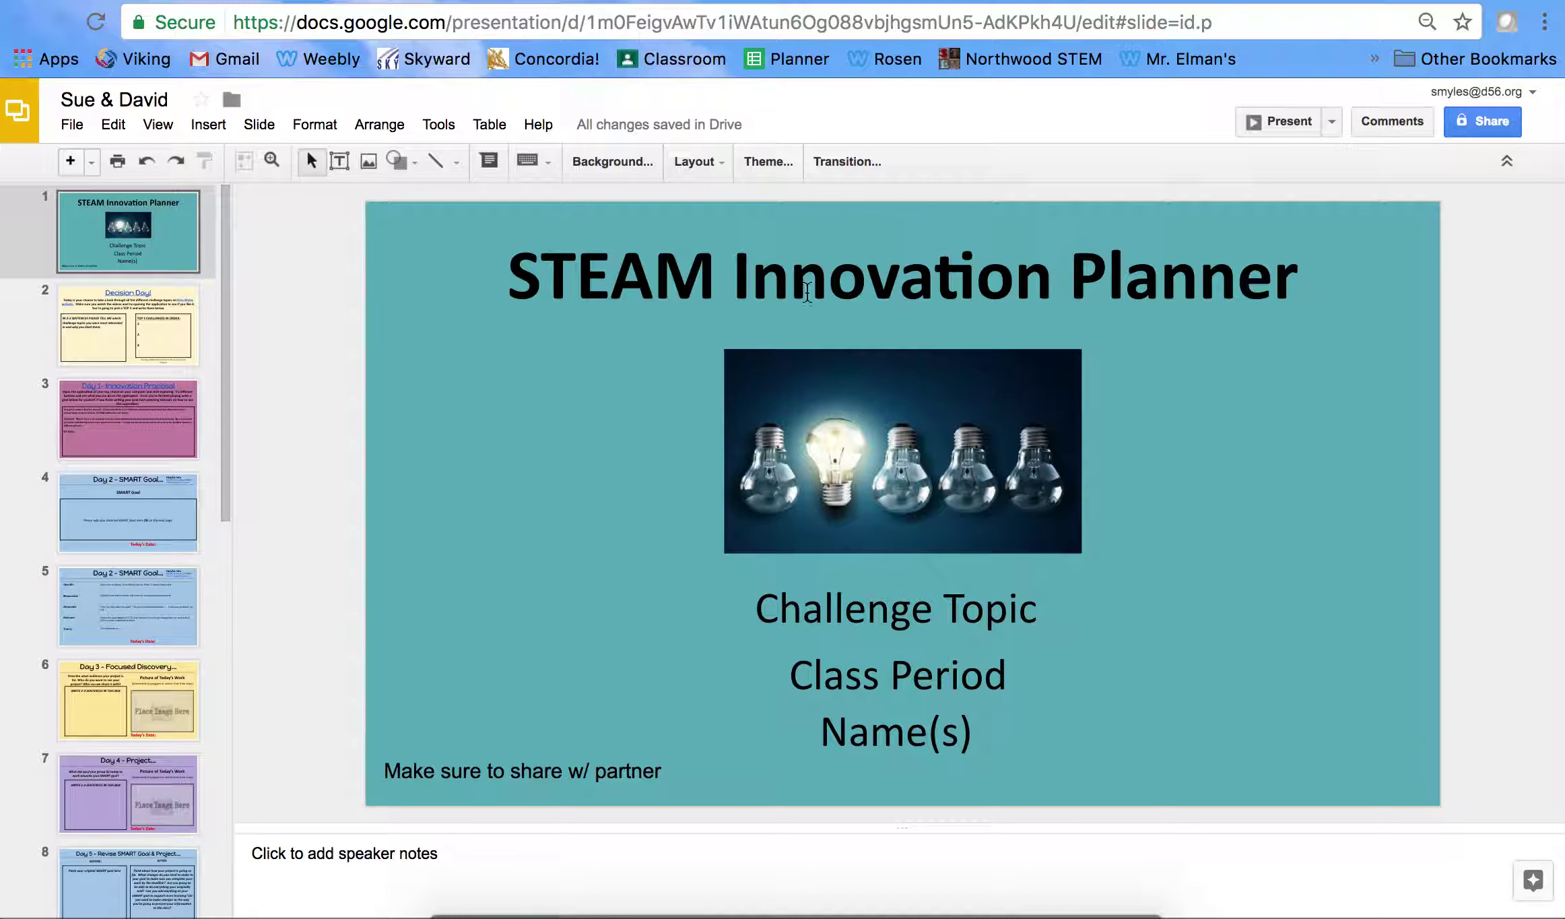
- Check the Challenge Topic, Class Period and Name(s) placeholders, then view the Day 2 SMART Goal slide
double_click(899, 623)
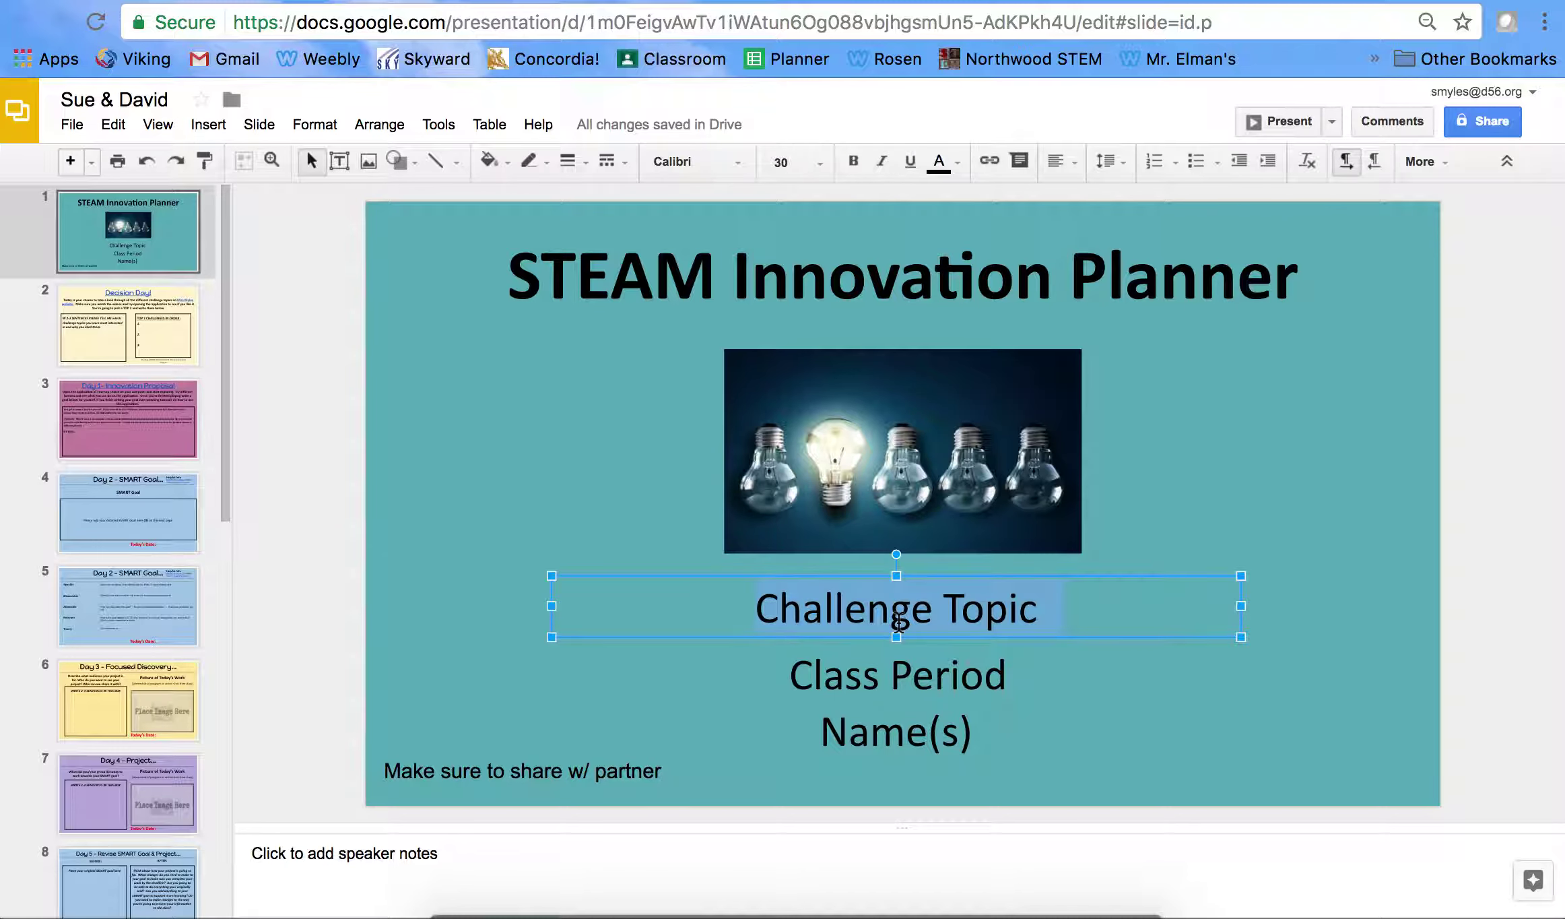
left_click(901, 698)
double_click(898, 673)
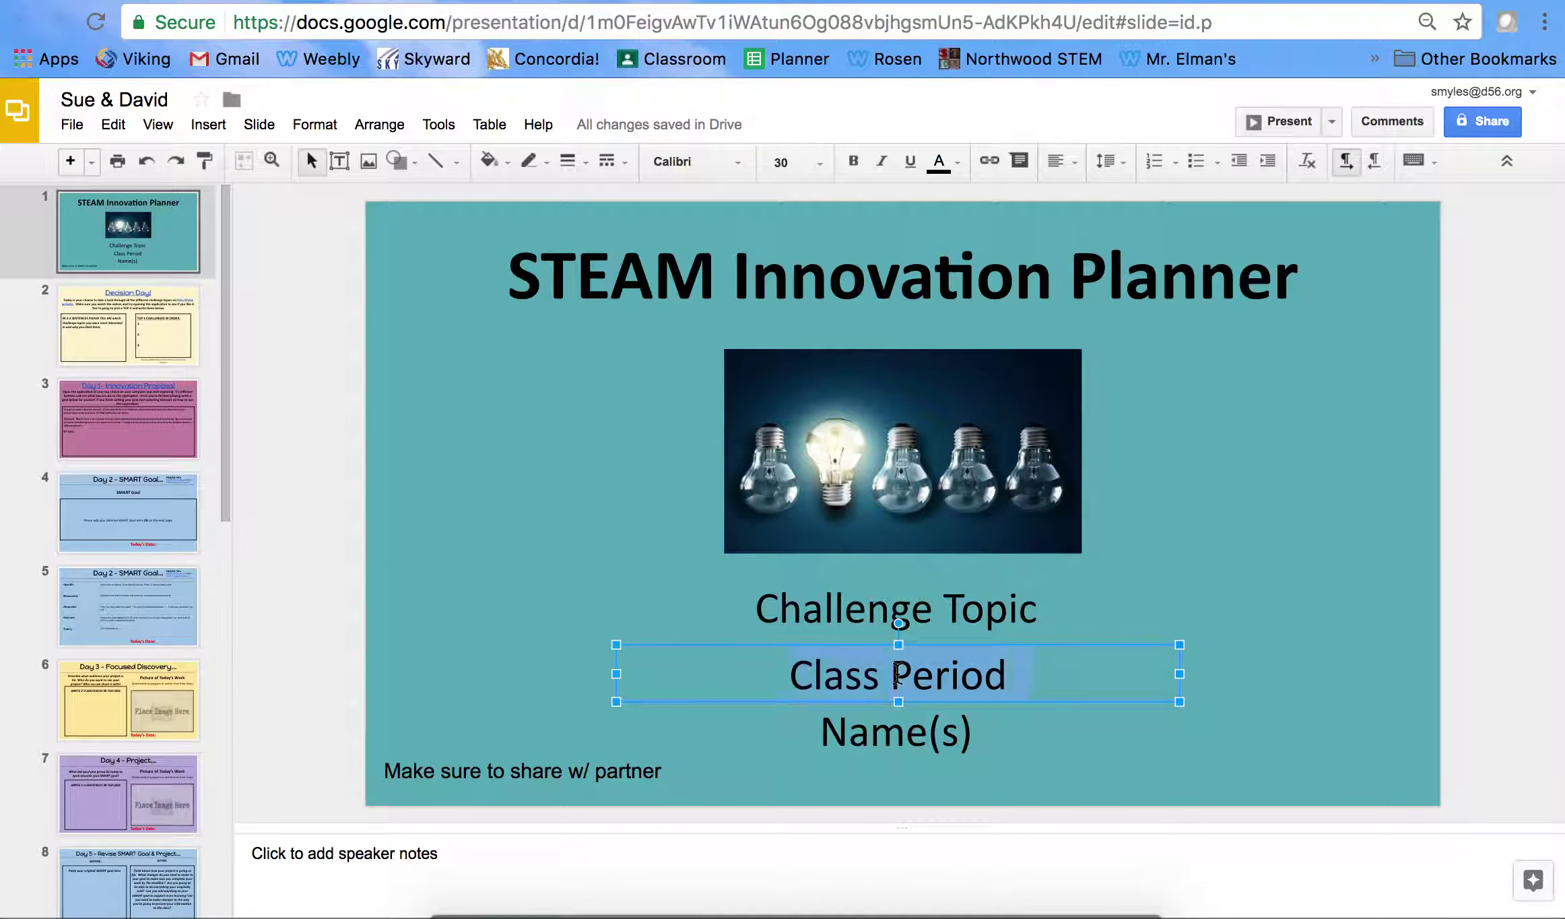
double_click(906, 741)
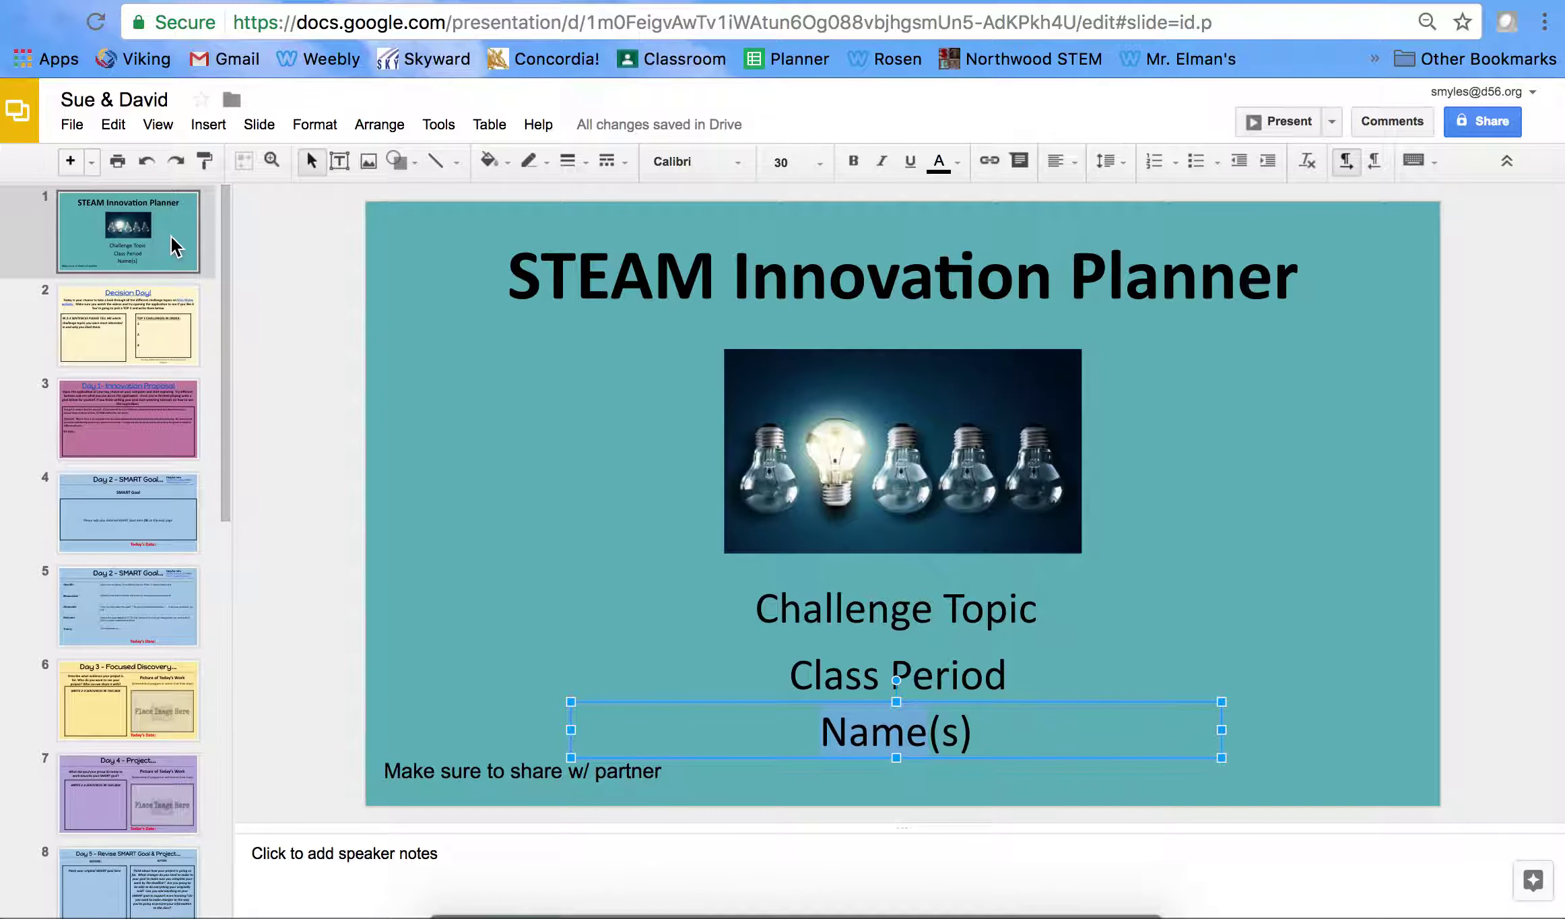
left_click(153, 518)
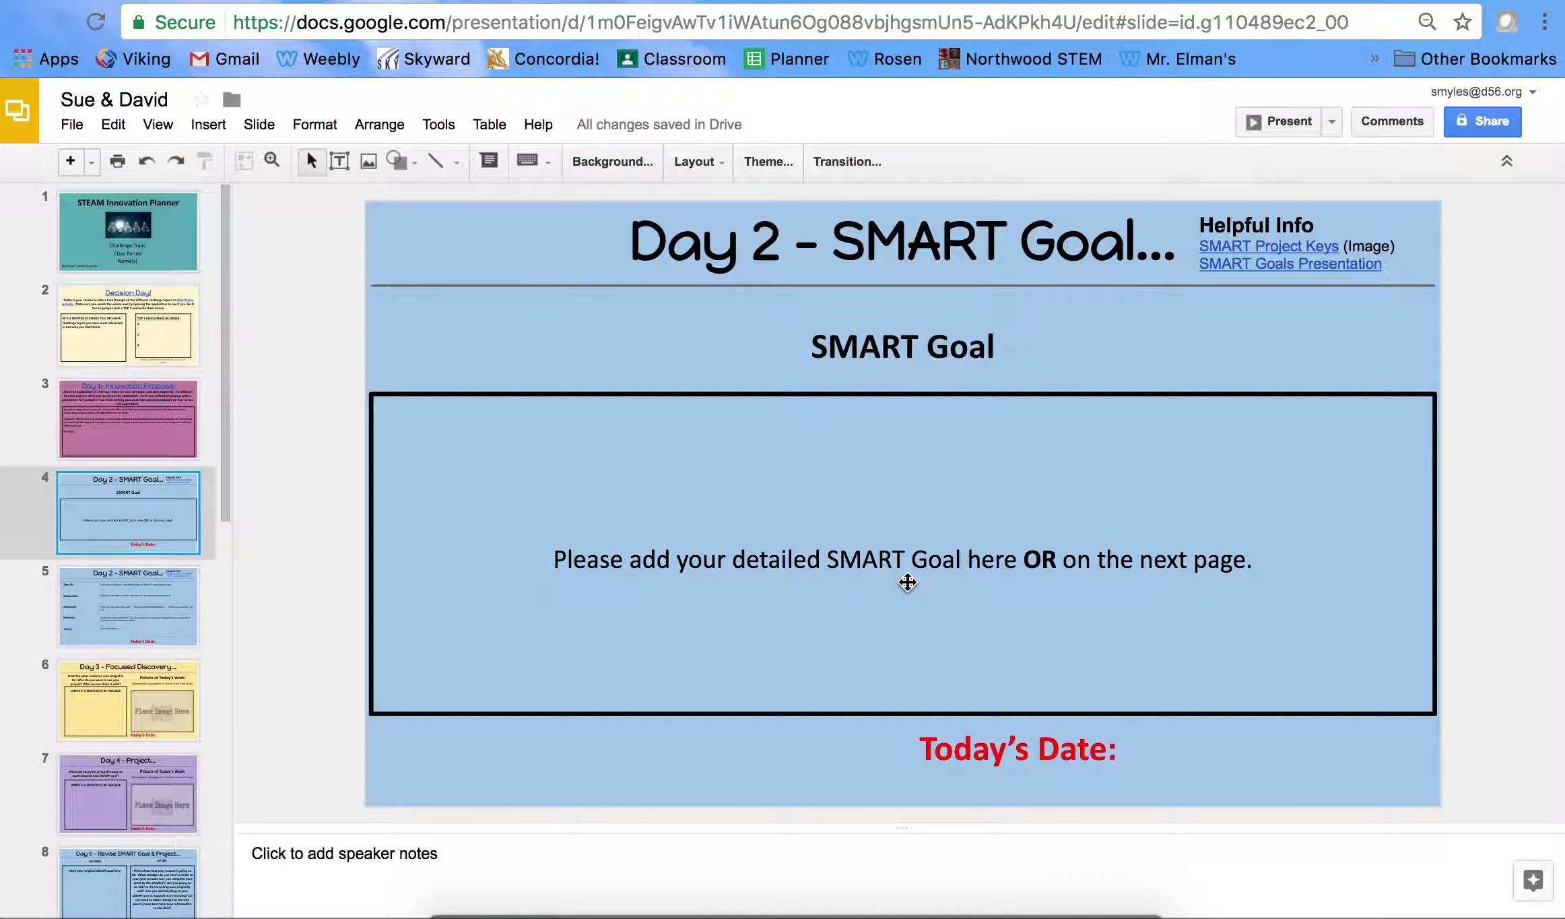
- Compare slide 5's SMART goal table with the Day 2 SMART Goal prompt slide
left_click(229, 603)
left_click_drag(223, 550, 206, 362)
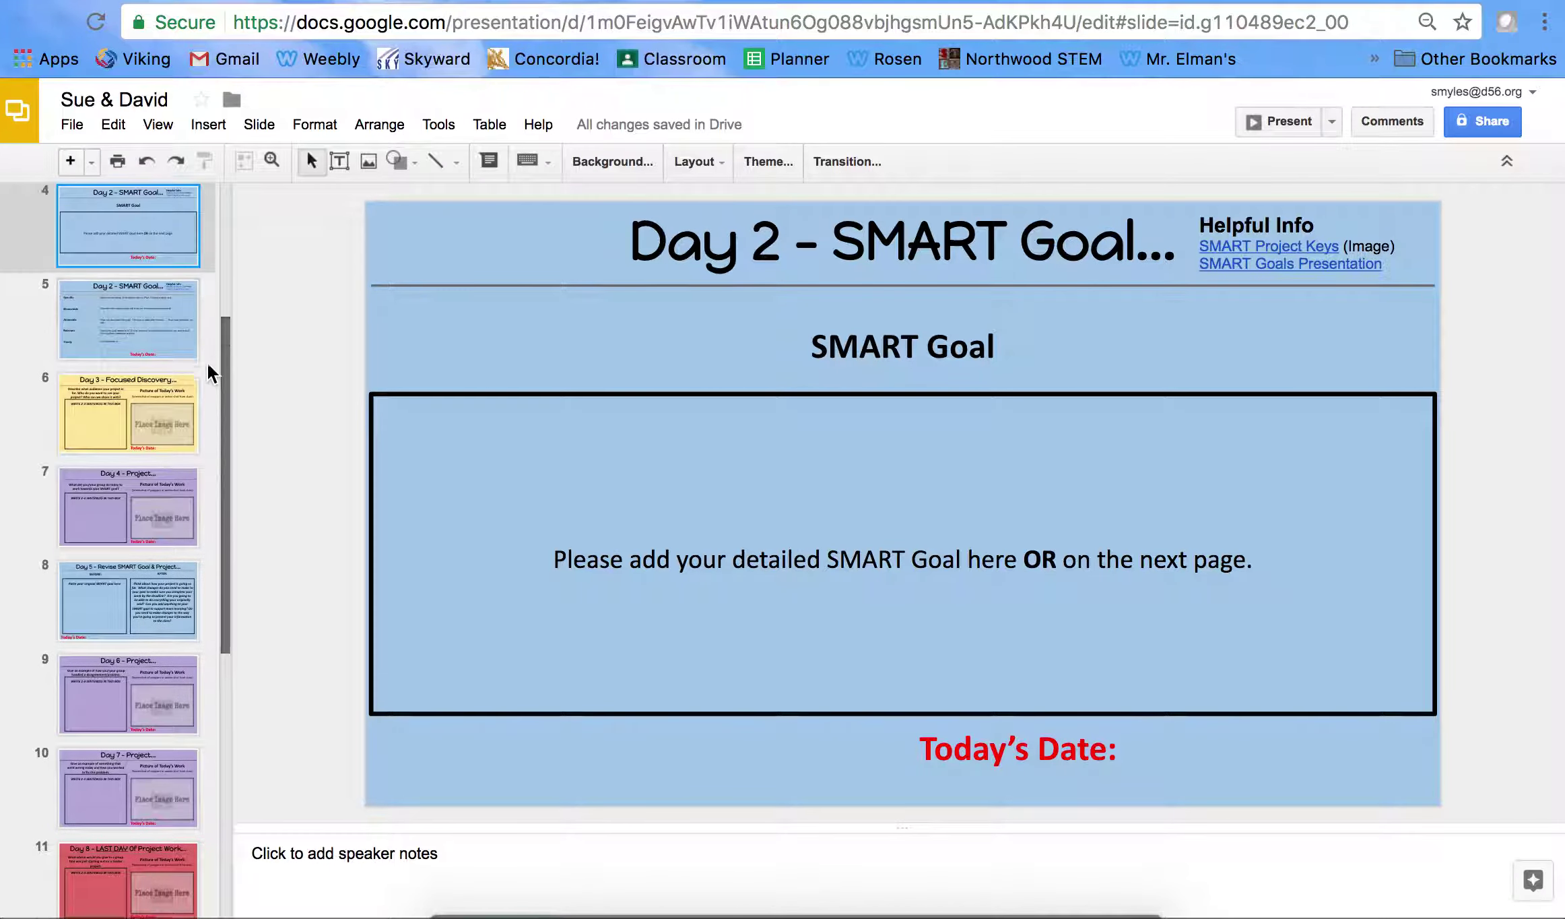
left_click(155, 320)
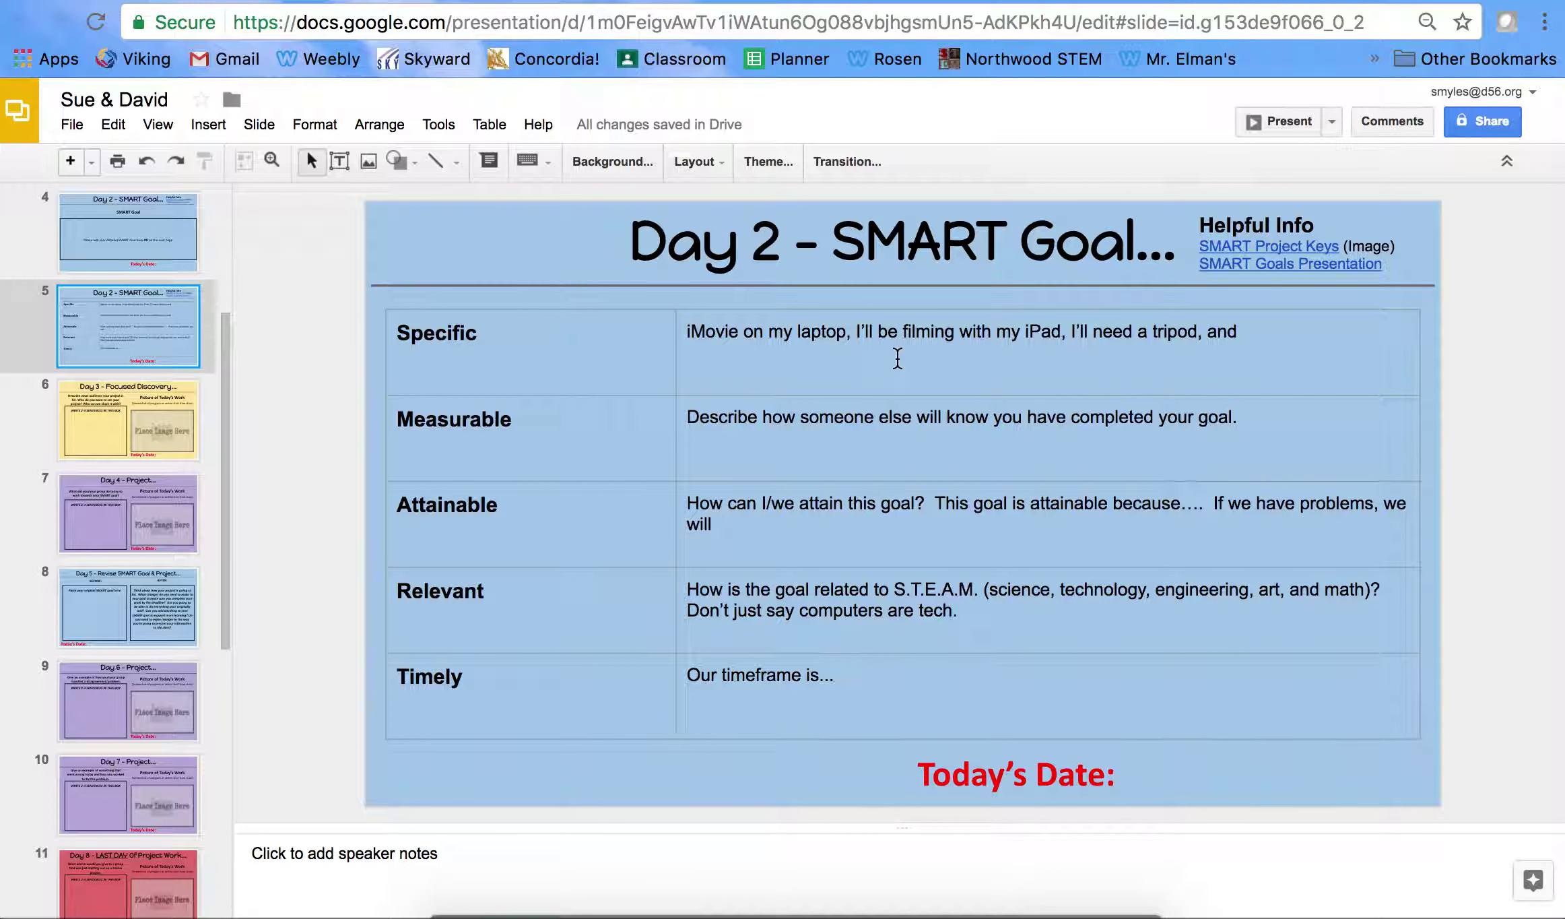
key("Up")
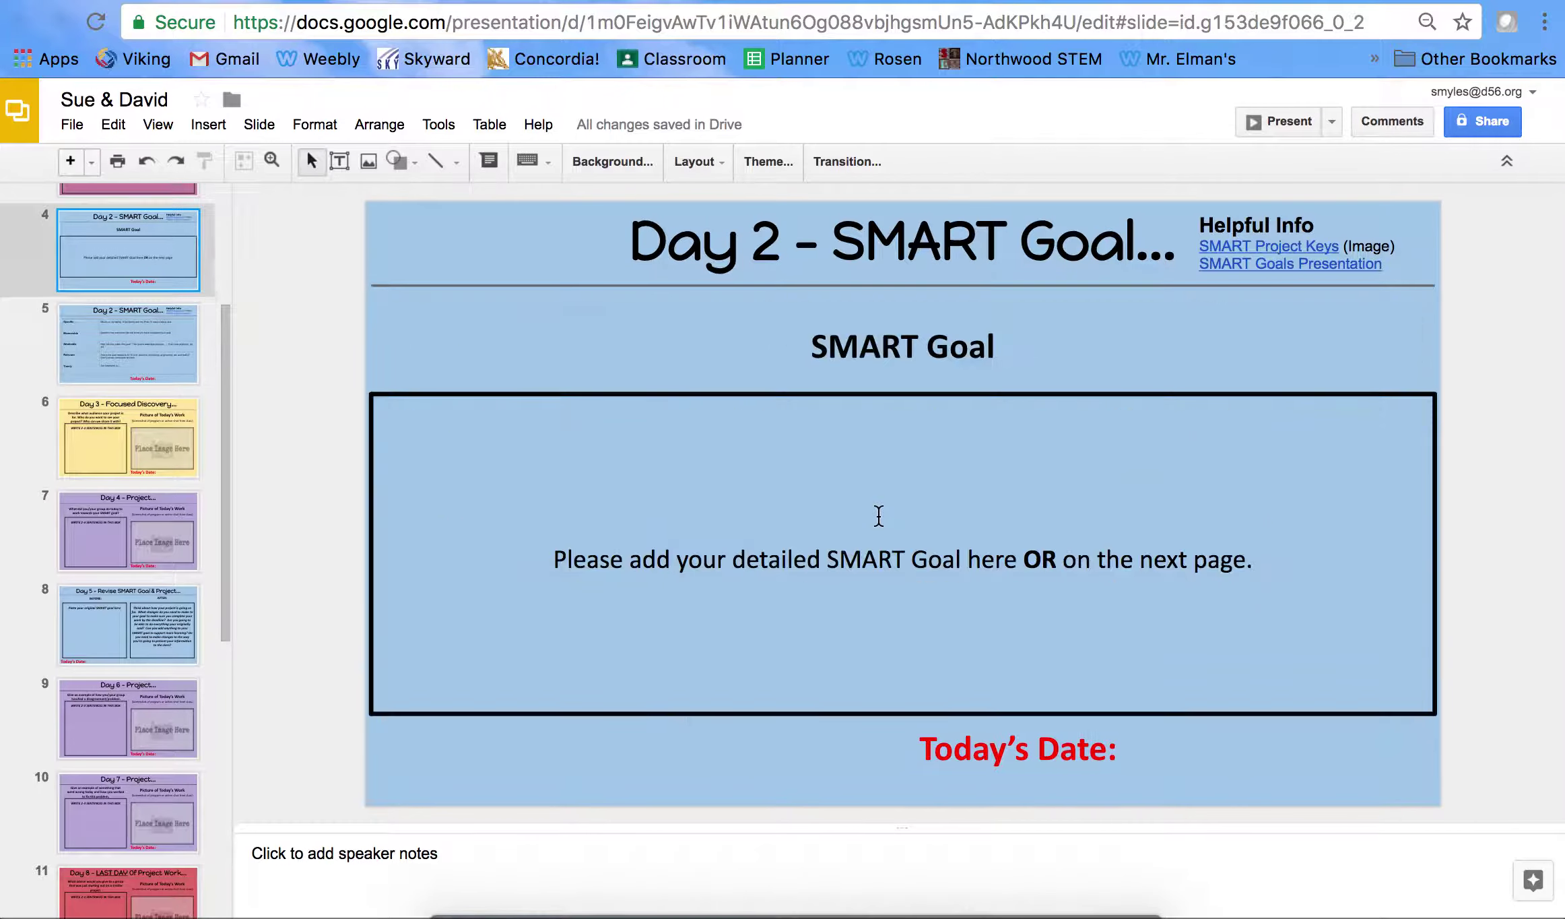
key("Down")
key("Up")
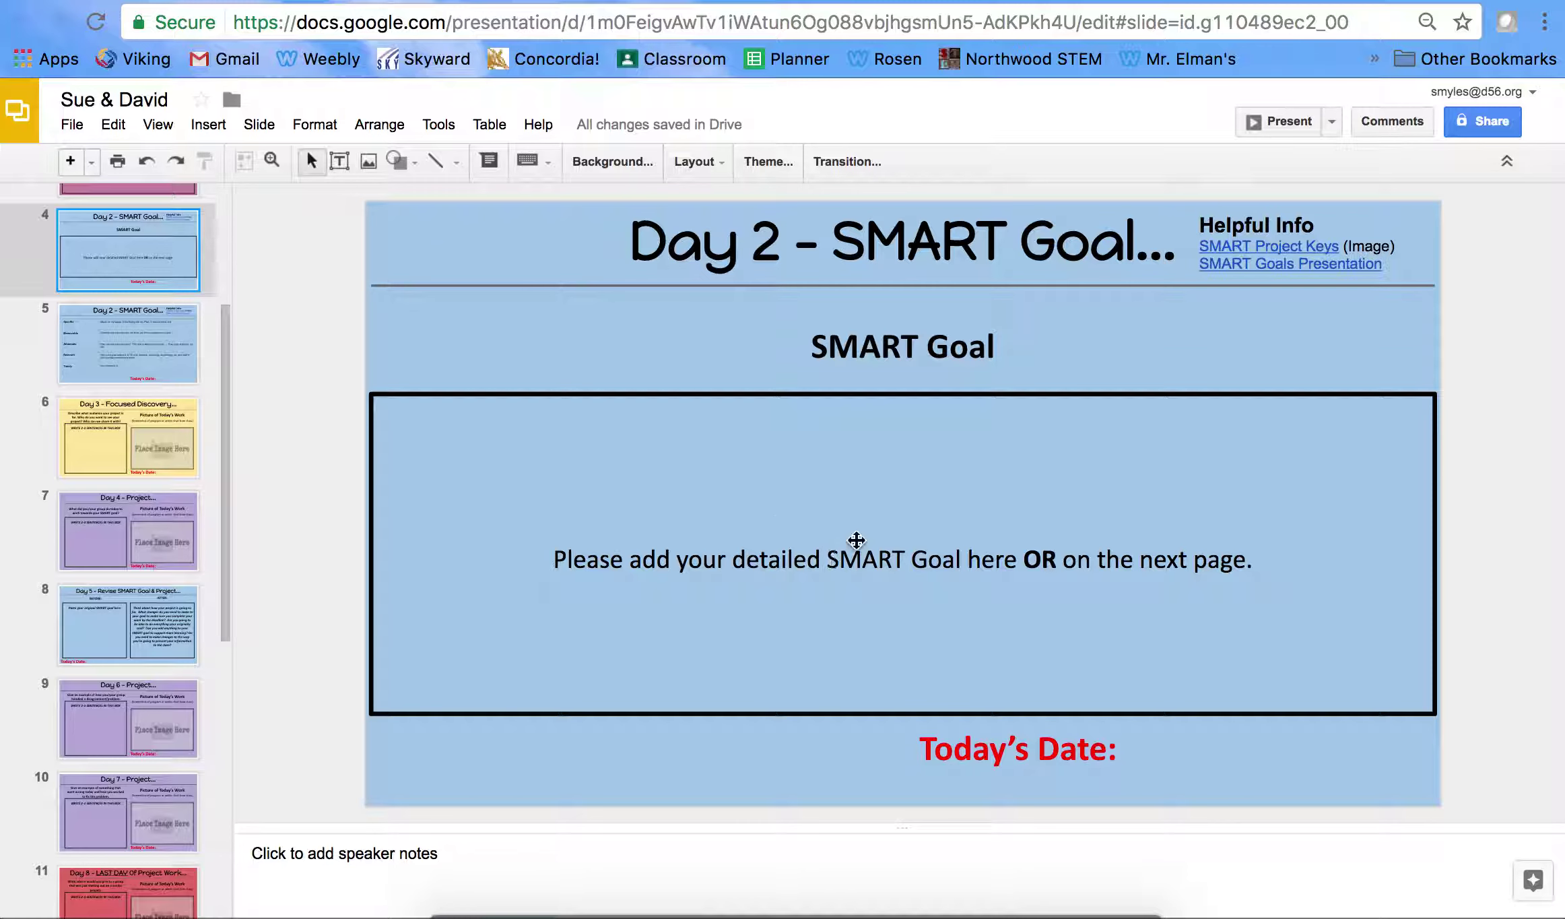
- Review the SMART Goal instruction text, then view the Day 5 Revise SMART Goal slide
left_click(836, 556)
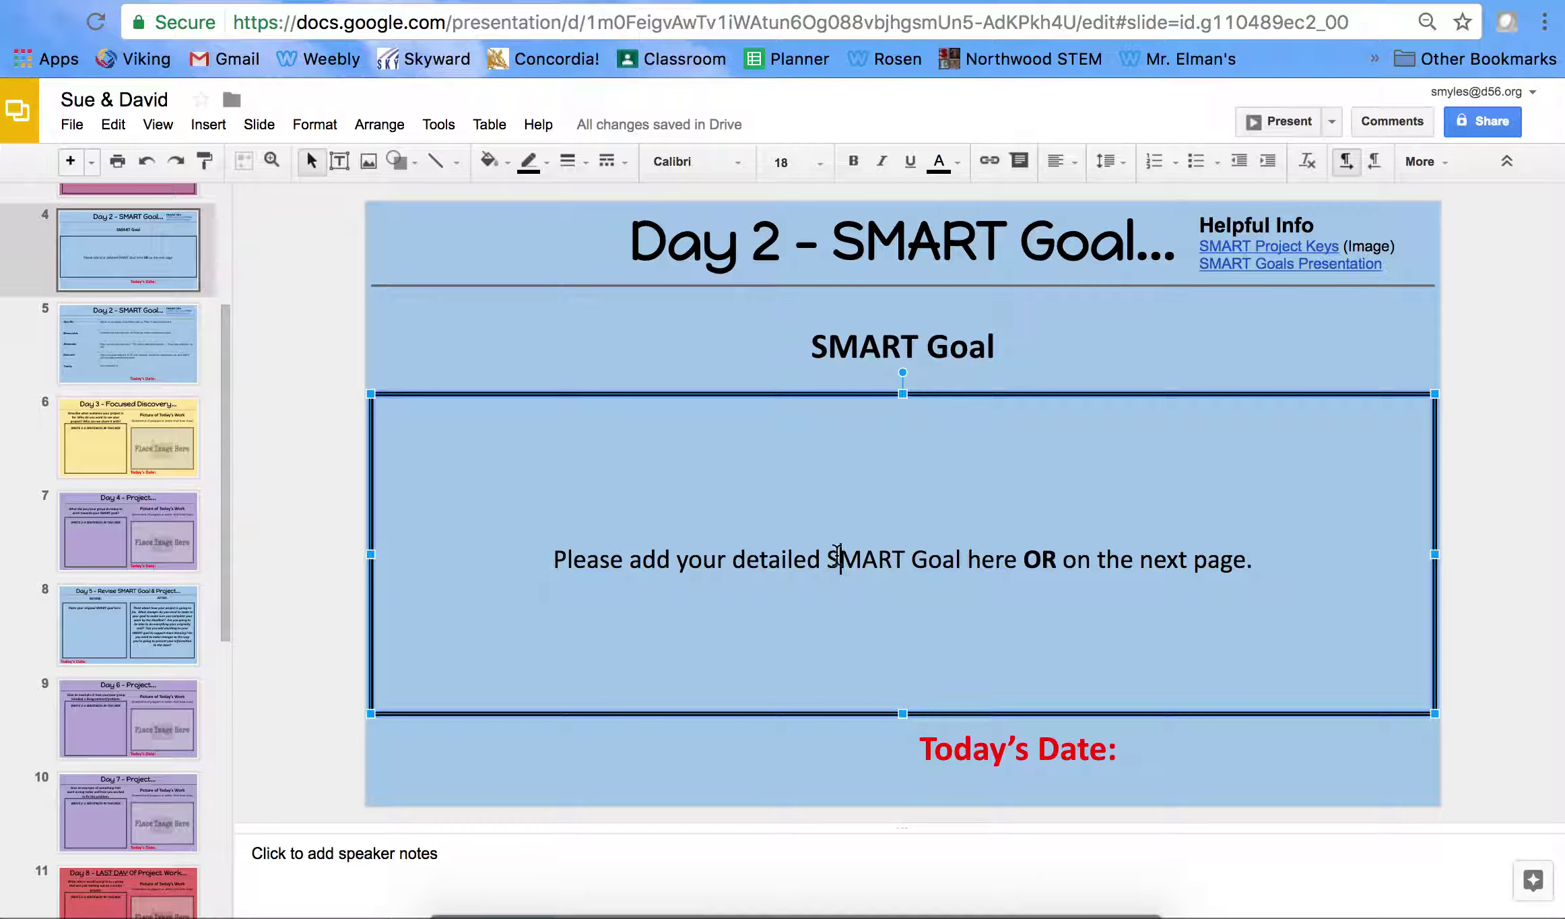
left_click(1261, 569)
left_click(128, 625)
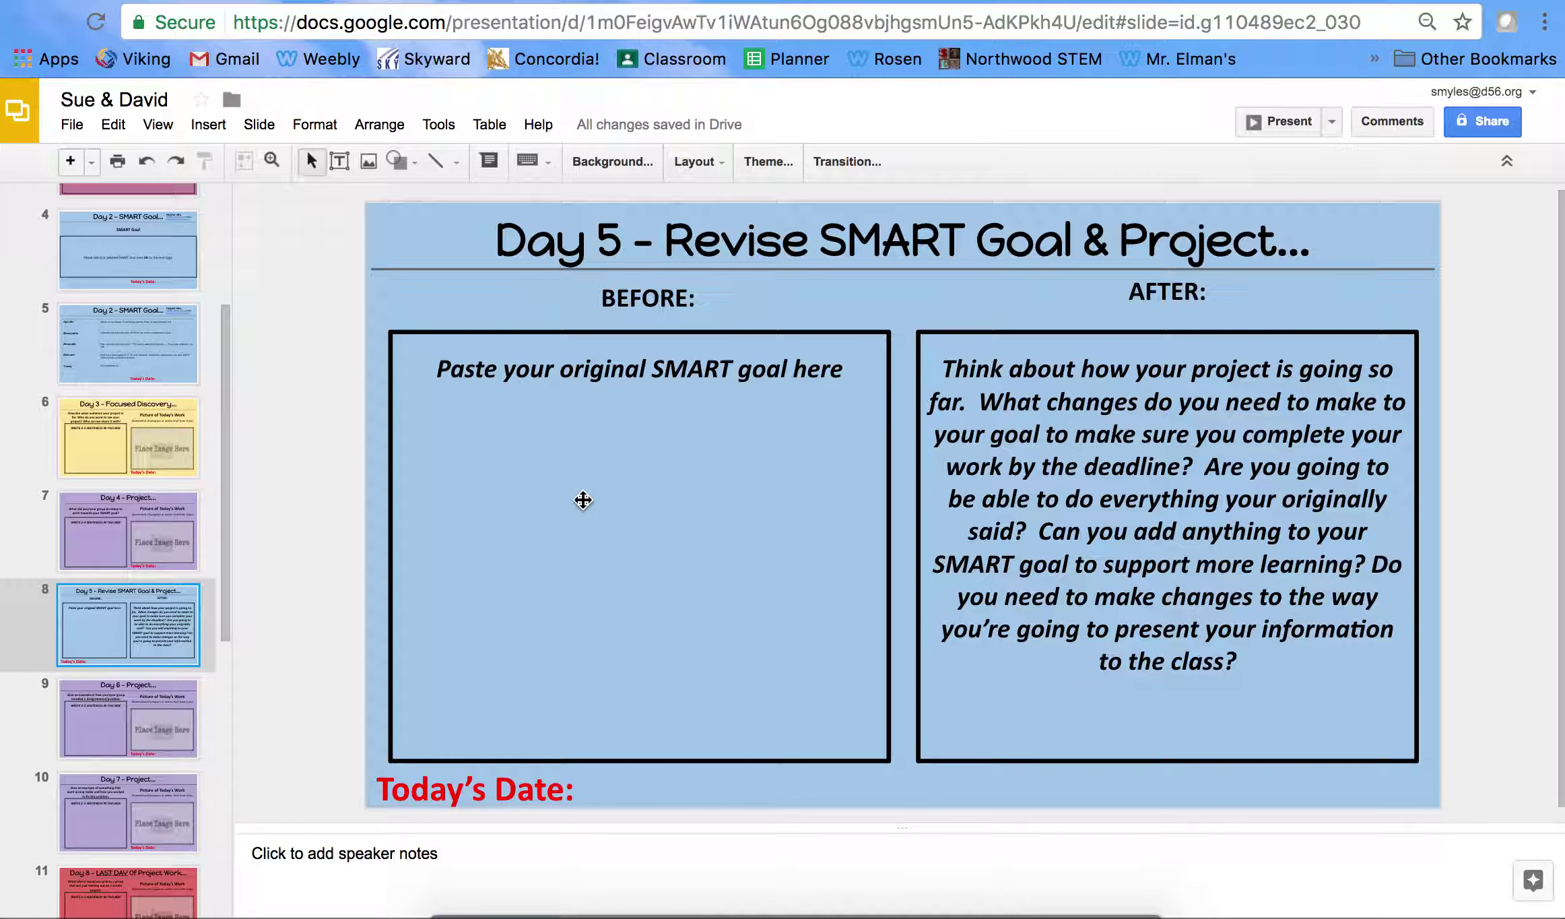
- Inspect the original-goal and AFTER boxes, then return to the Day 2 SMART Goal table slide
left_click(600, 491)
triple_click(616, 367)
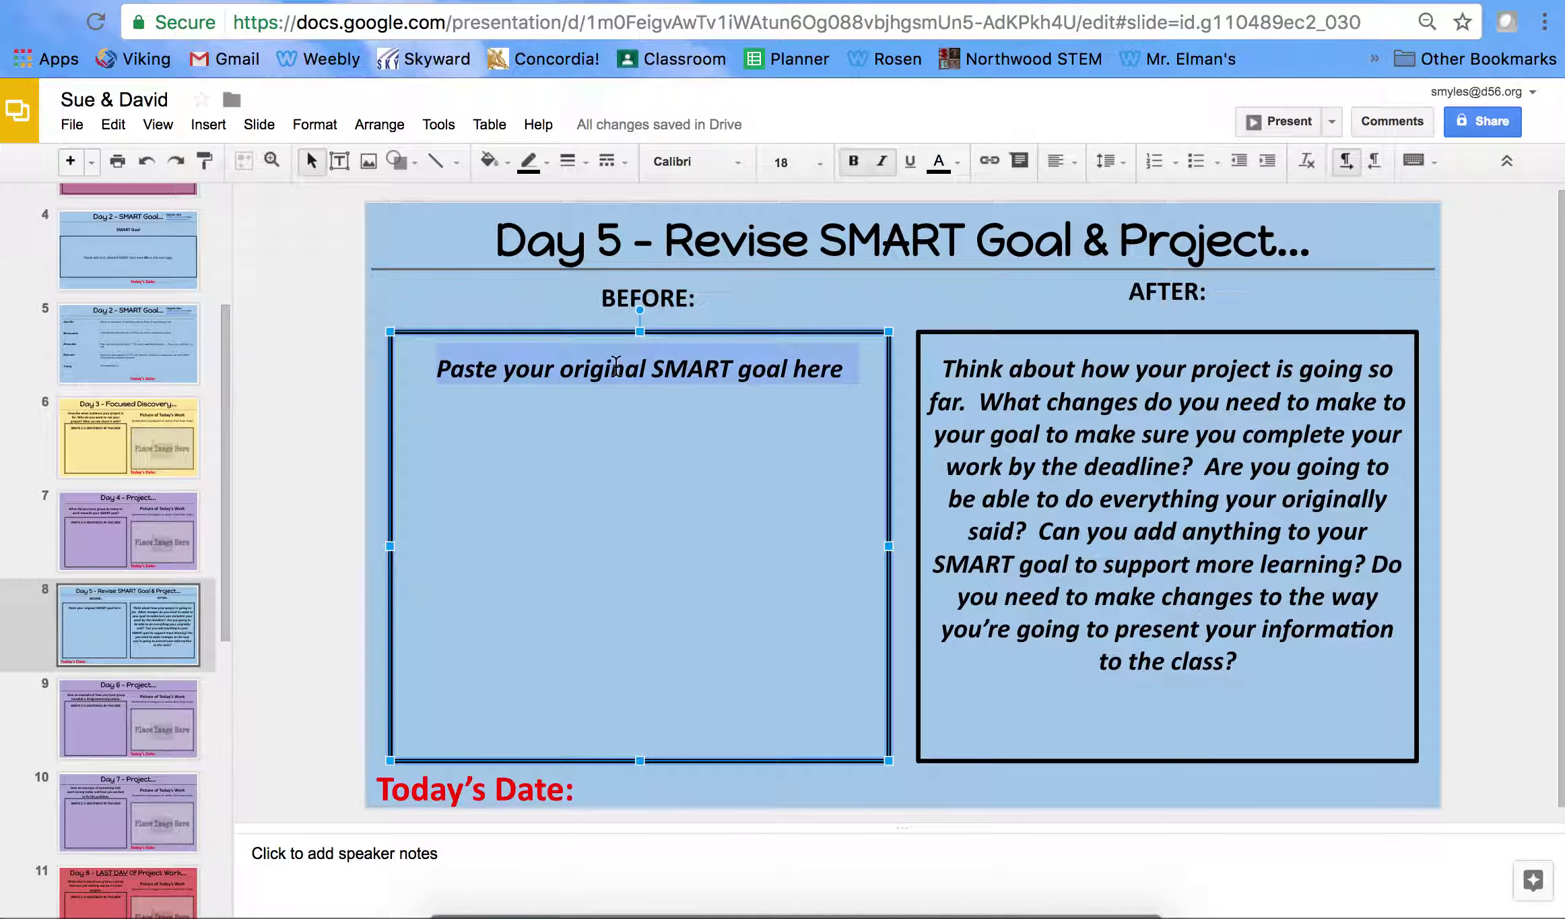
left_click(1171, 523)
triple_click(1172, 524)
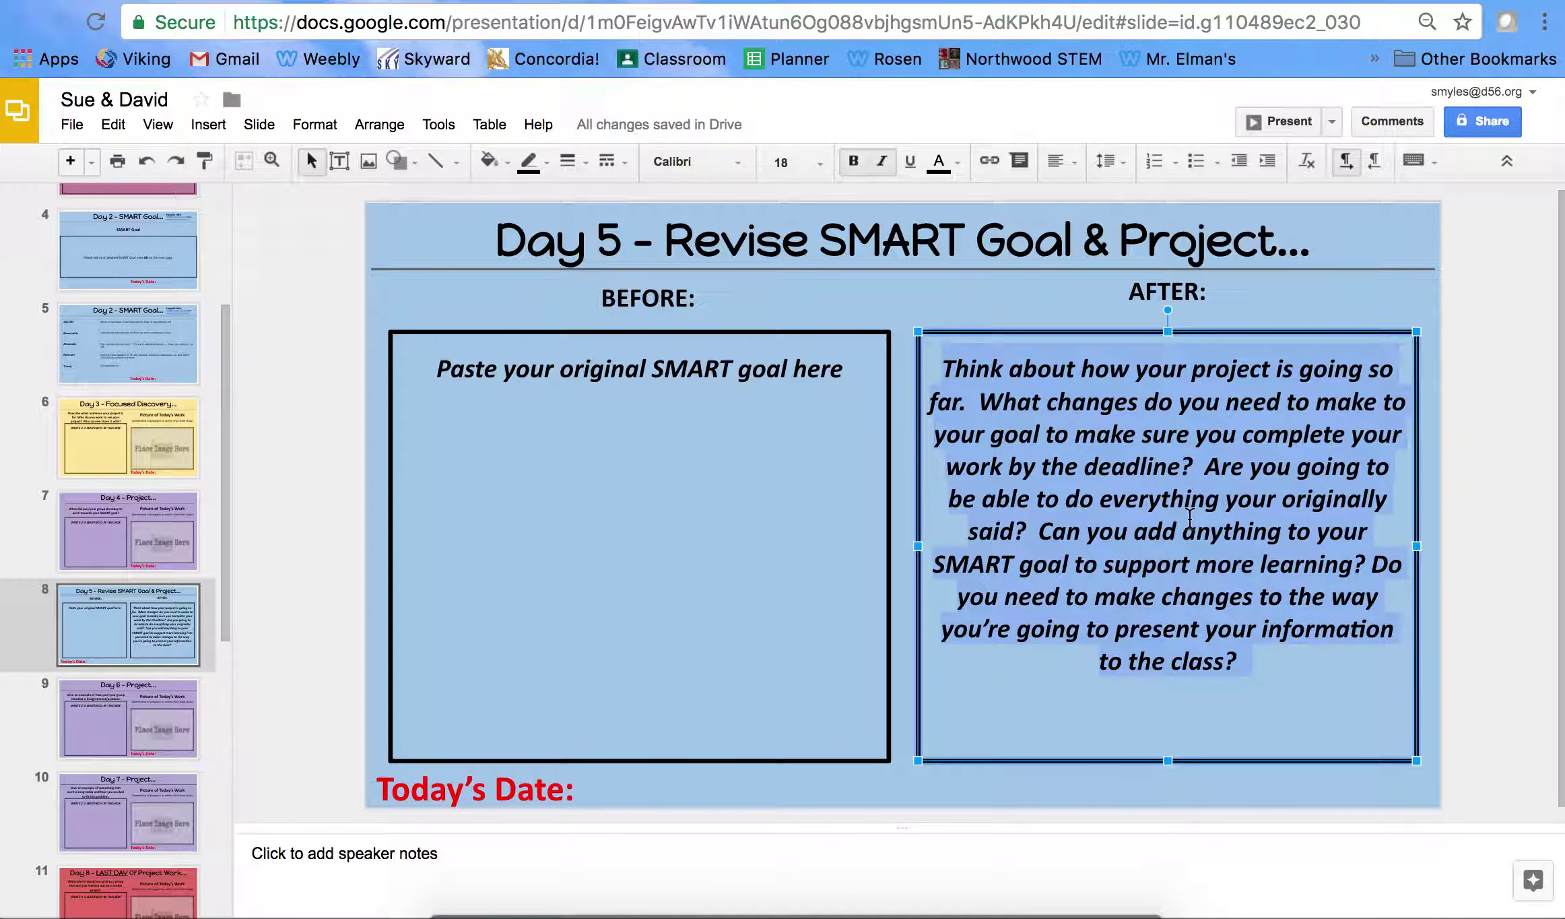
left_click(174, 337)
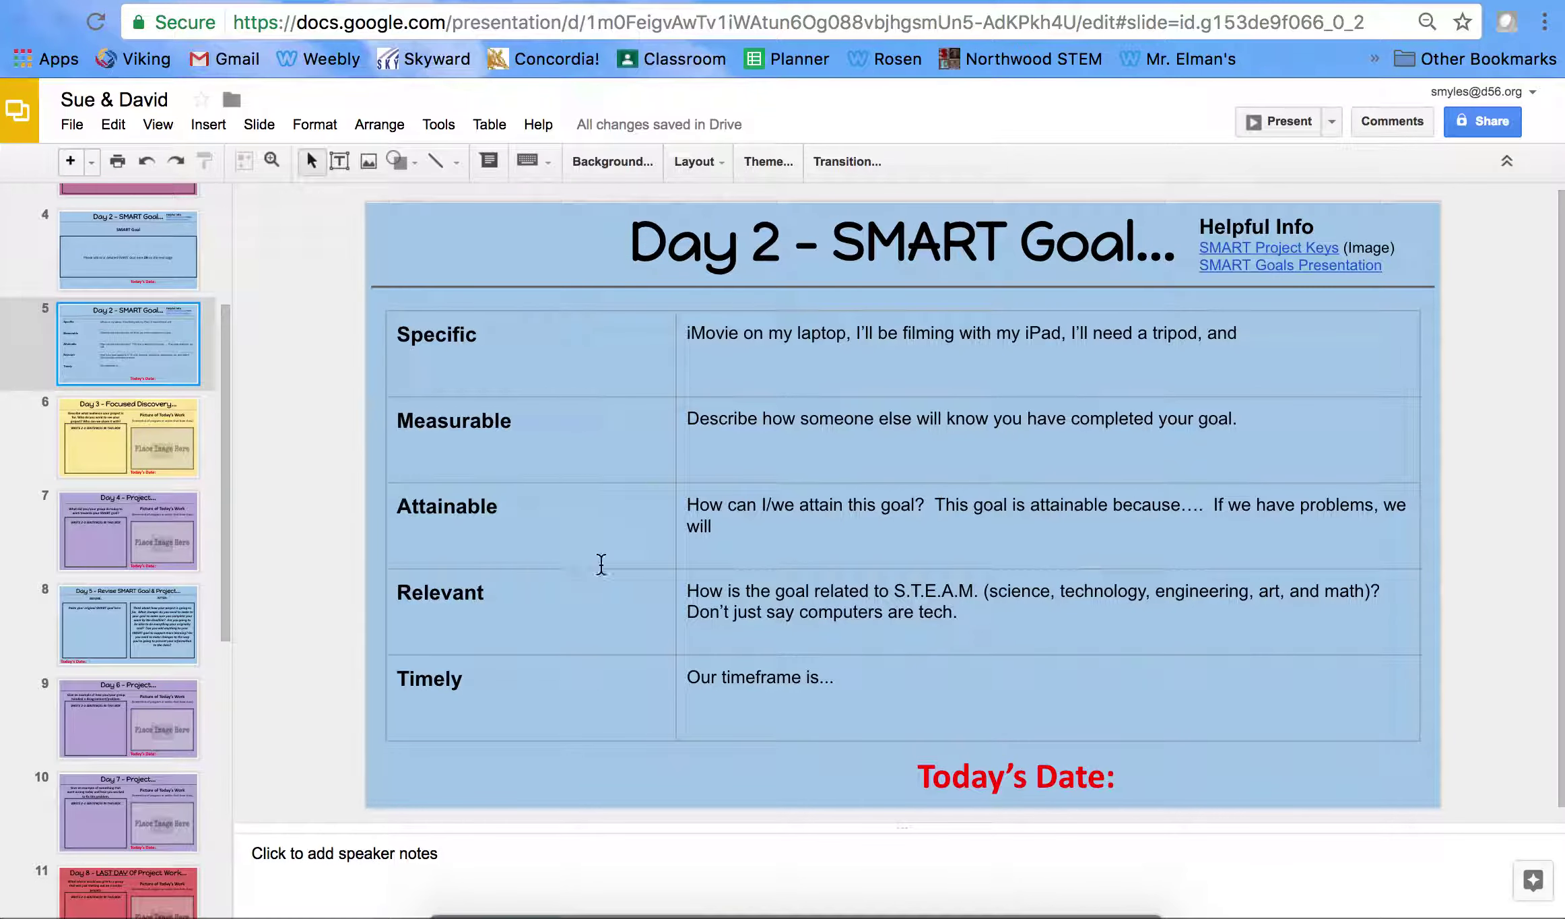
- Replace the Specific cell's sample sentence with 'iMovie'
left_click(67, 222)
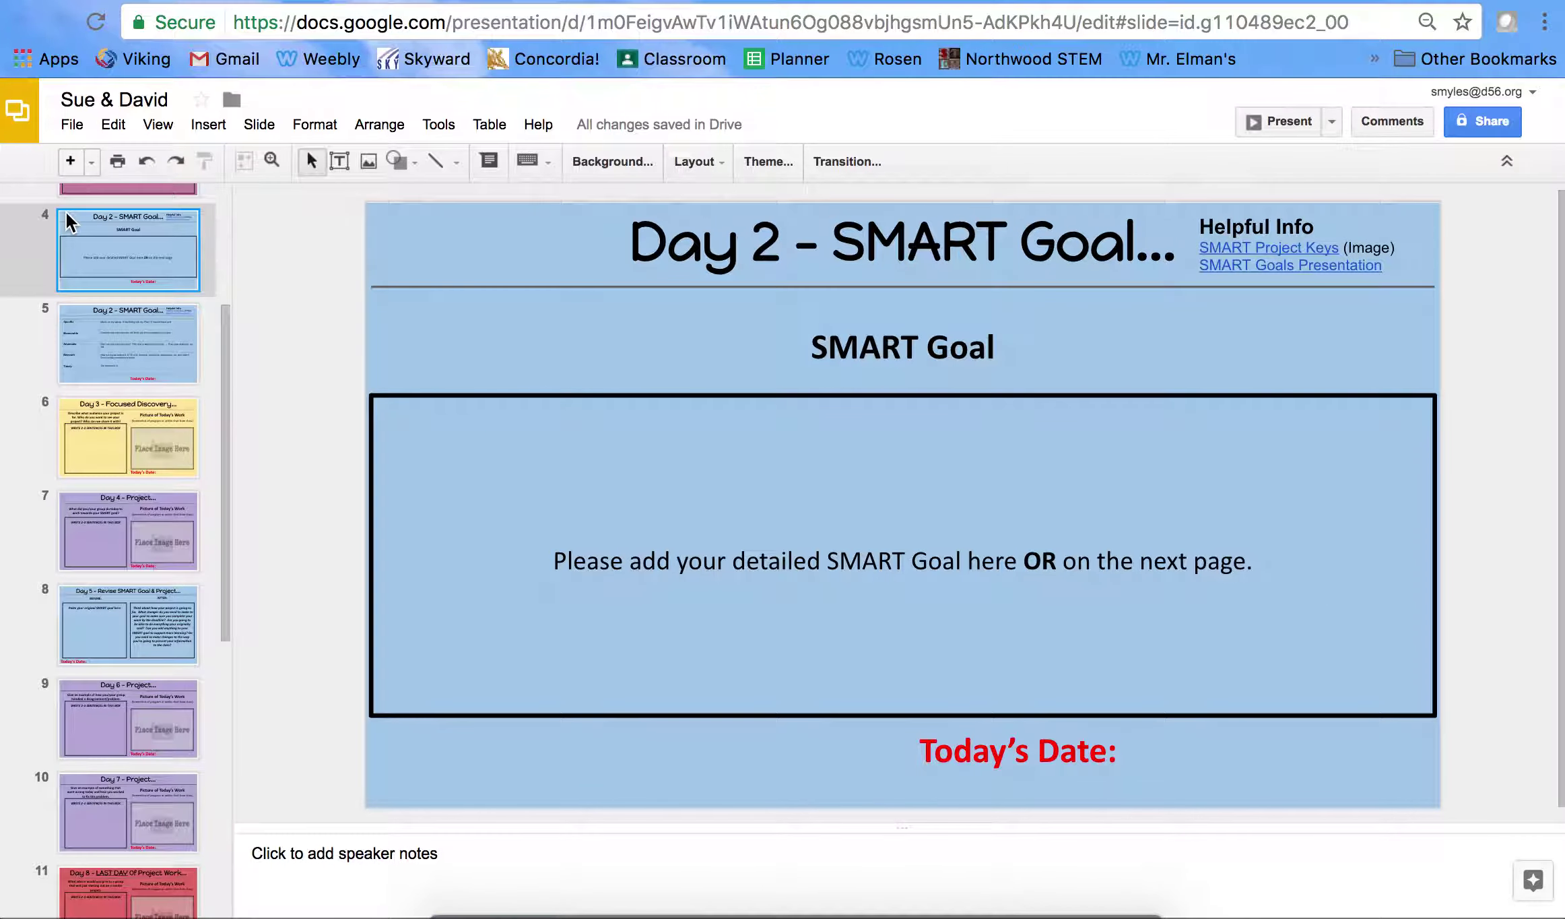
left_click(125, 330)
left_click(869, 338)
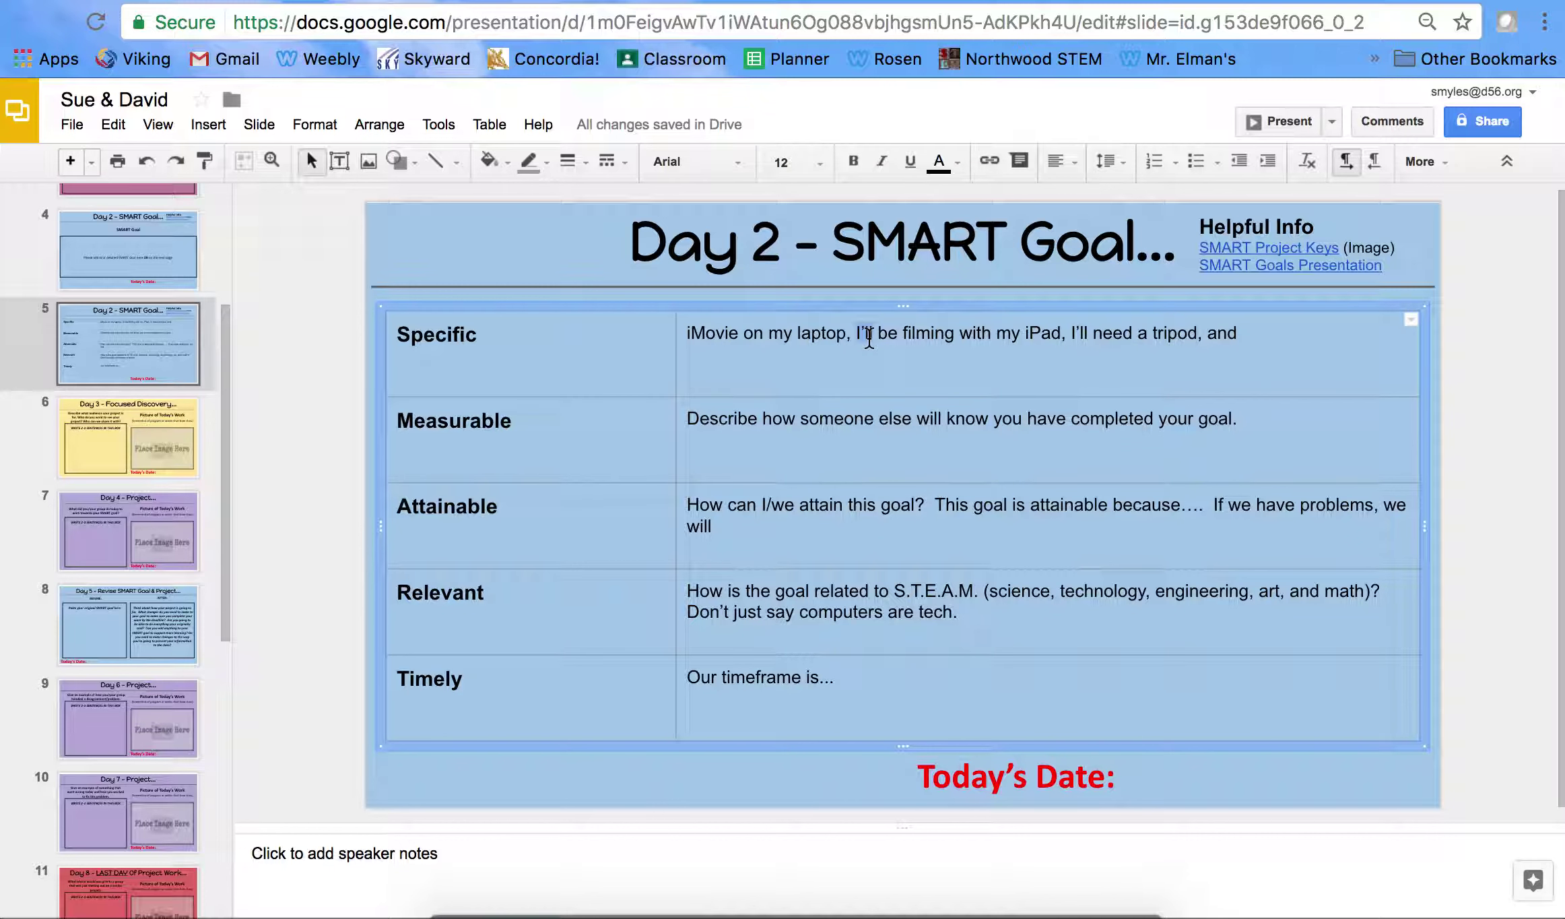
triple_click(868, 338)
left_click(869, 338)
triple_click(869, 338)
key("BackSpace")
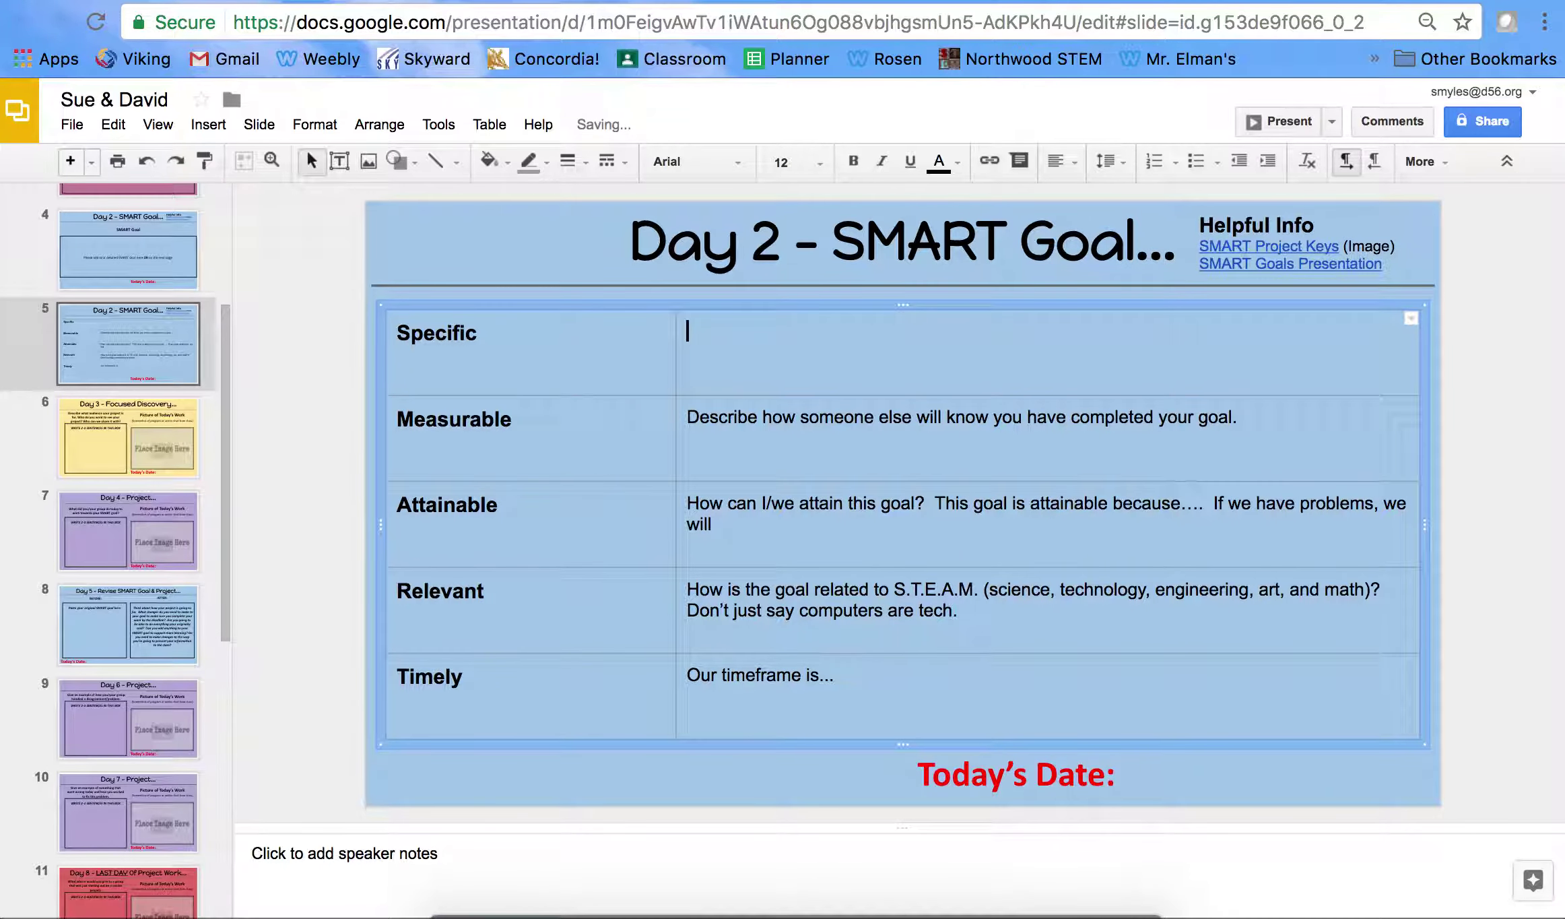
type("iMOvie")
key("BackSpace")
key("BackSpace")
key("BackSpace")
key("BackSpace")
type("ovie")
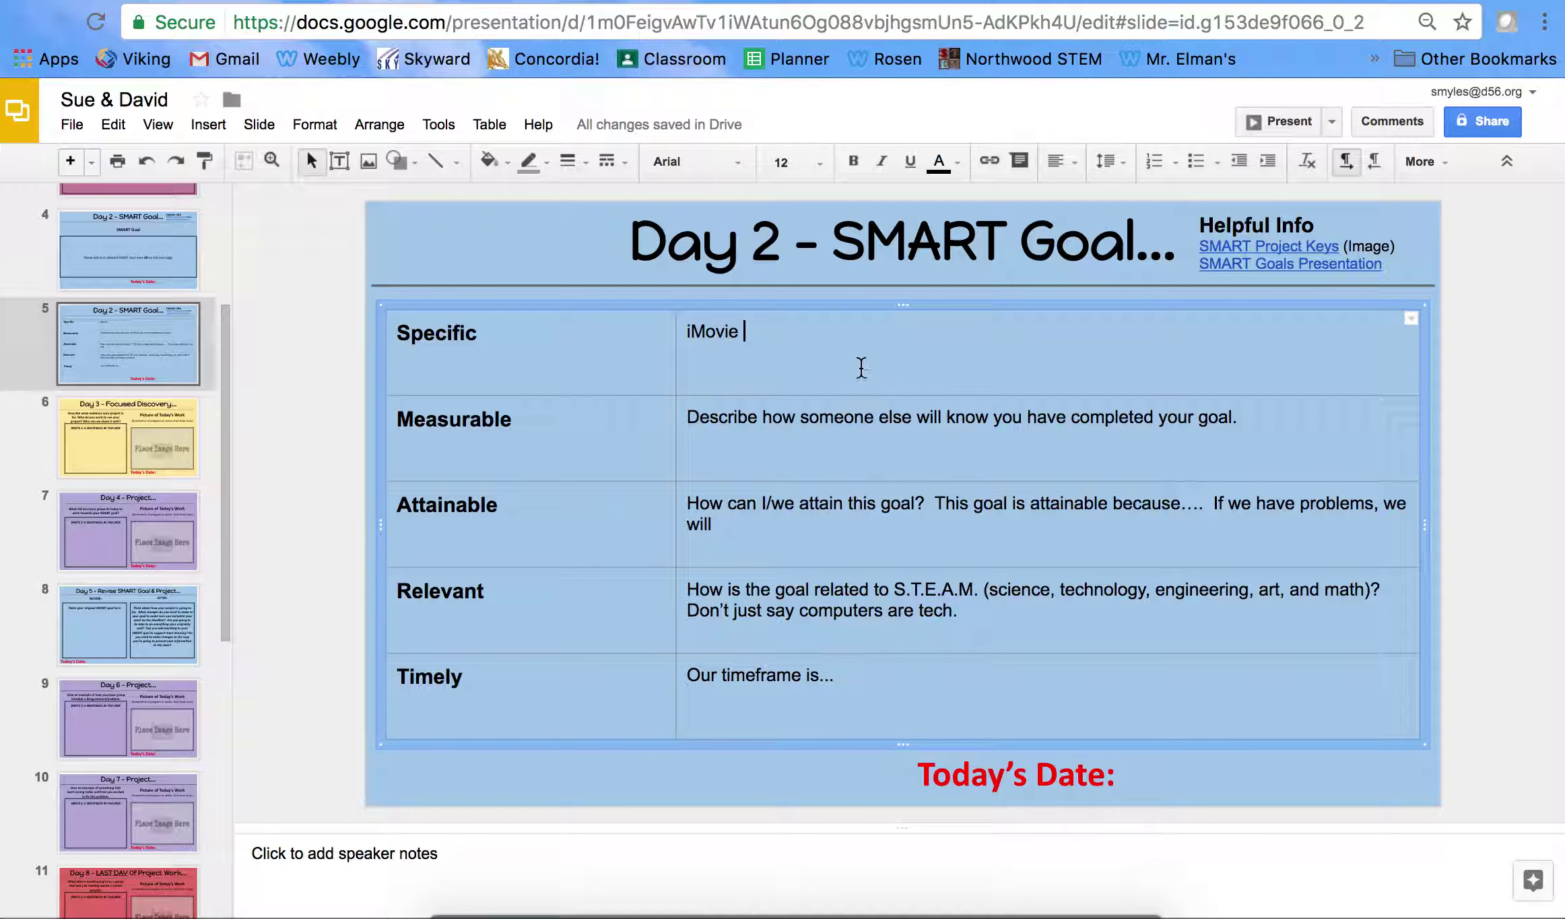
- Review the Measurable, Attainable, Relevant and Timely prompts, then view the SMART Goal prompt slide
triple_click(870, 417)
triple_click(884, 517)
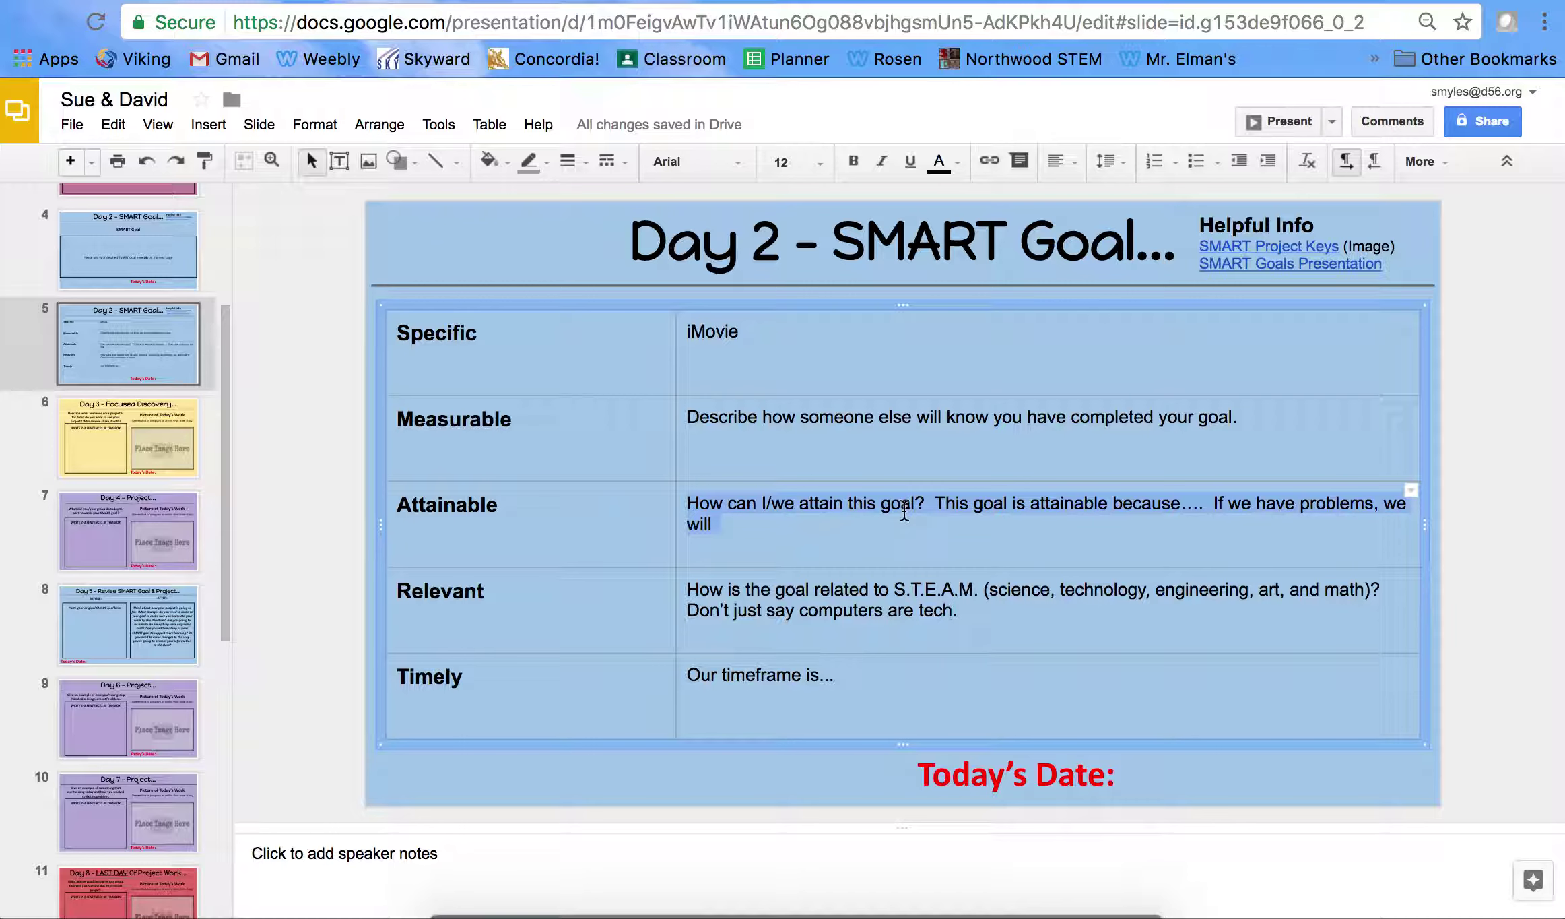
triple_click(812, 599)
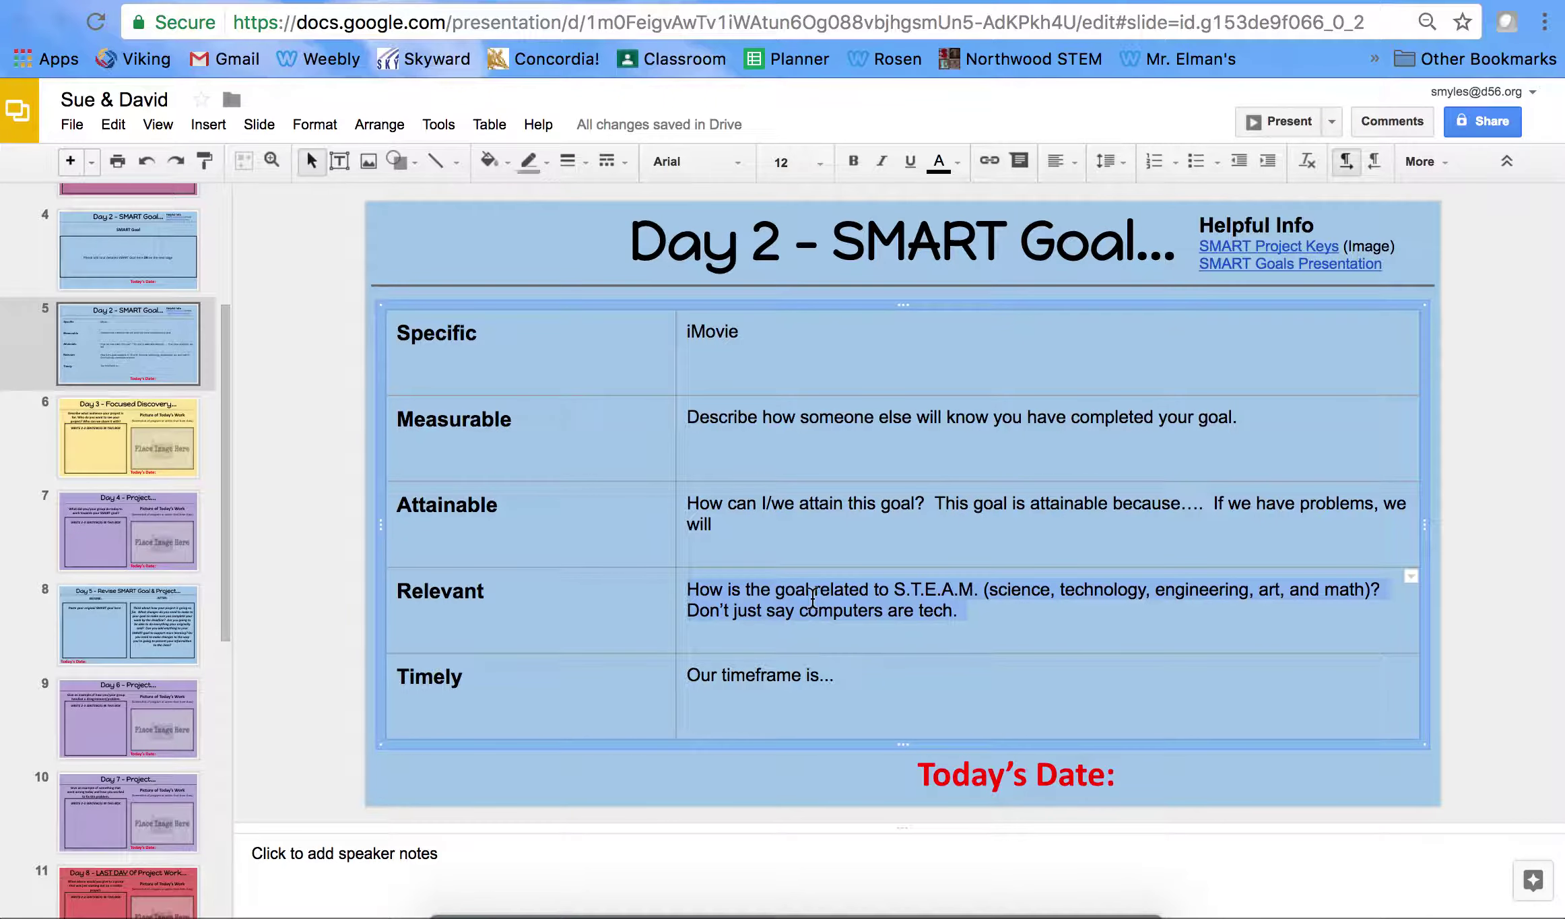
left_click(898, 618)
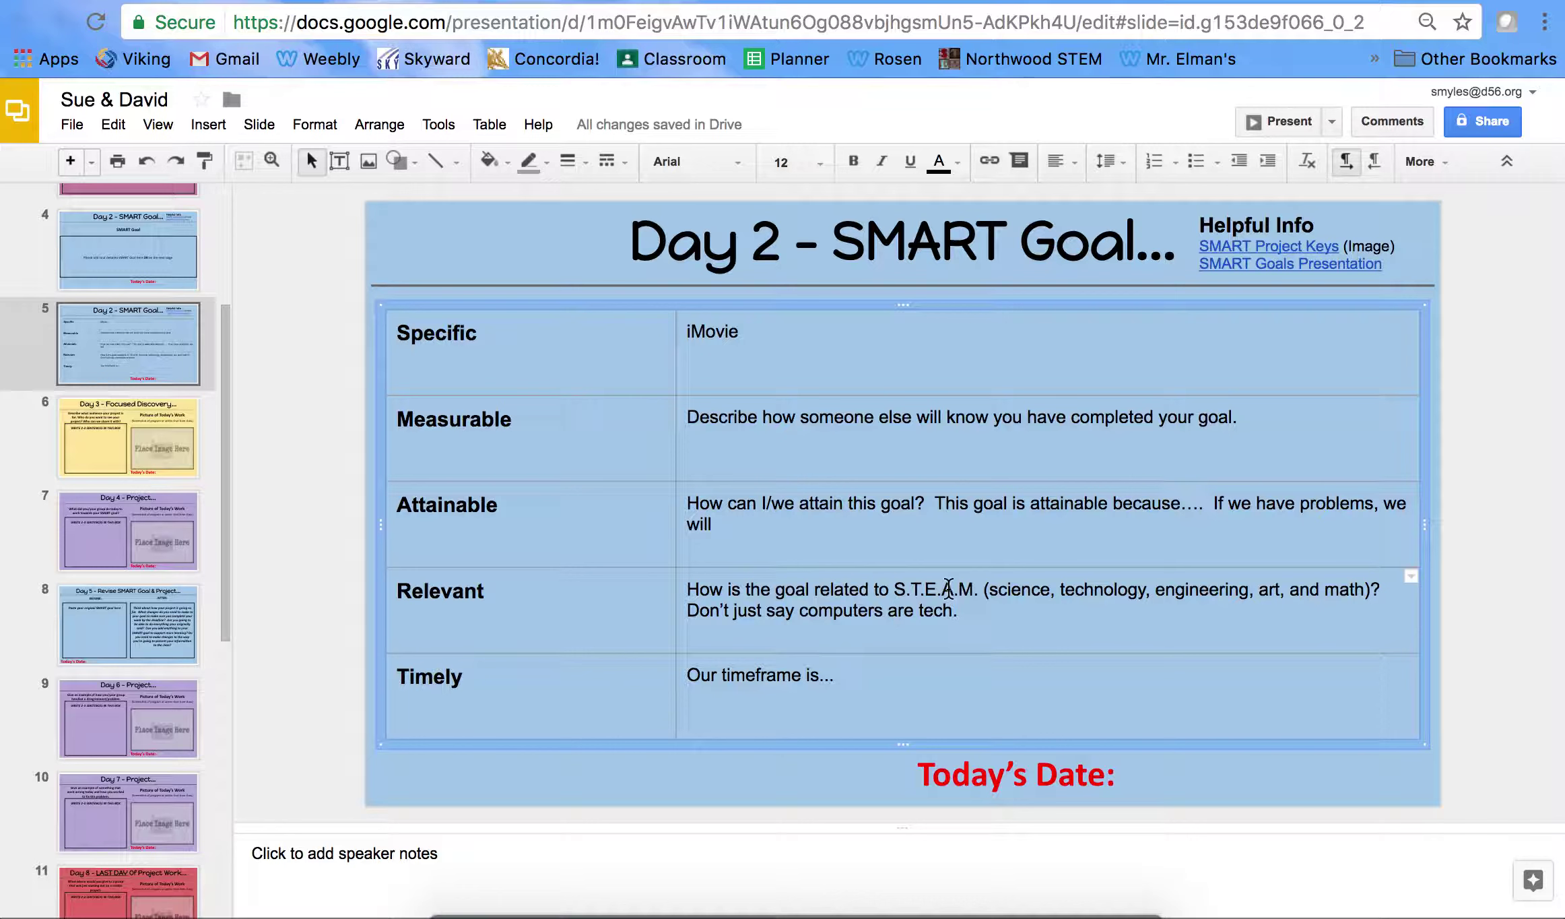
left_click(1010, 618)
left_click(835, 697)
left_click(151, 255)
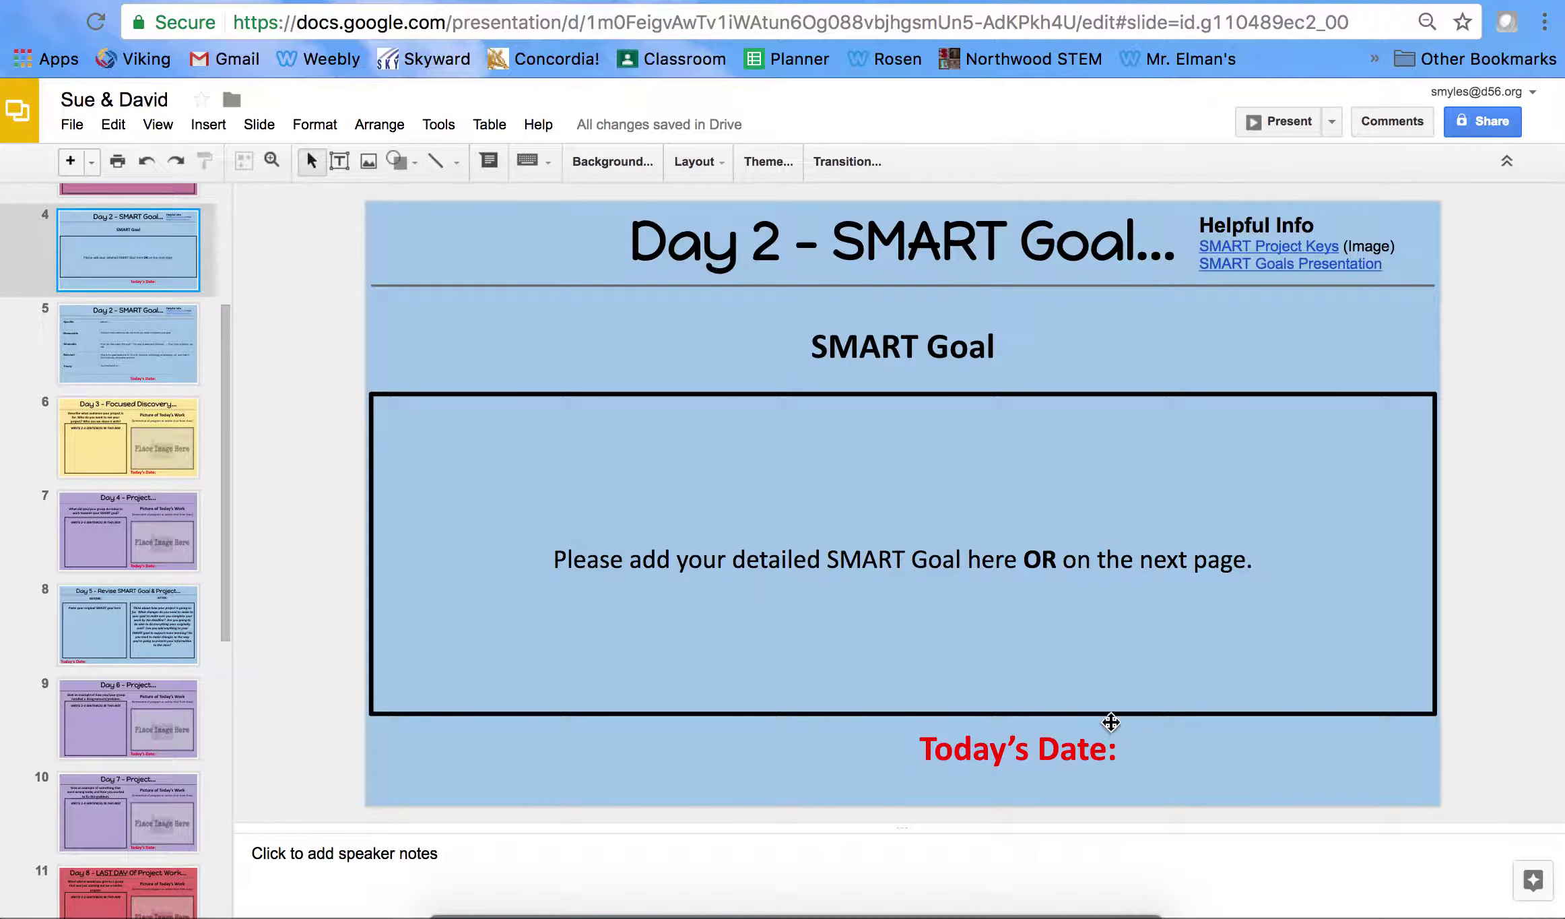
- View the linked SMART Project Keys image and return to the deck
left_click(1266, 243)
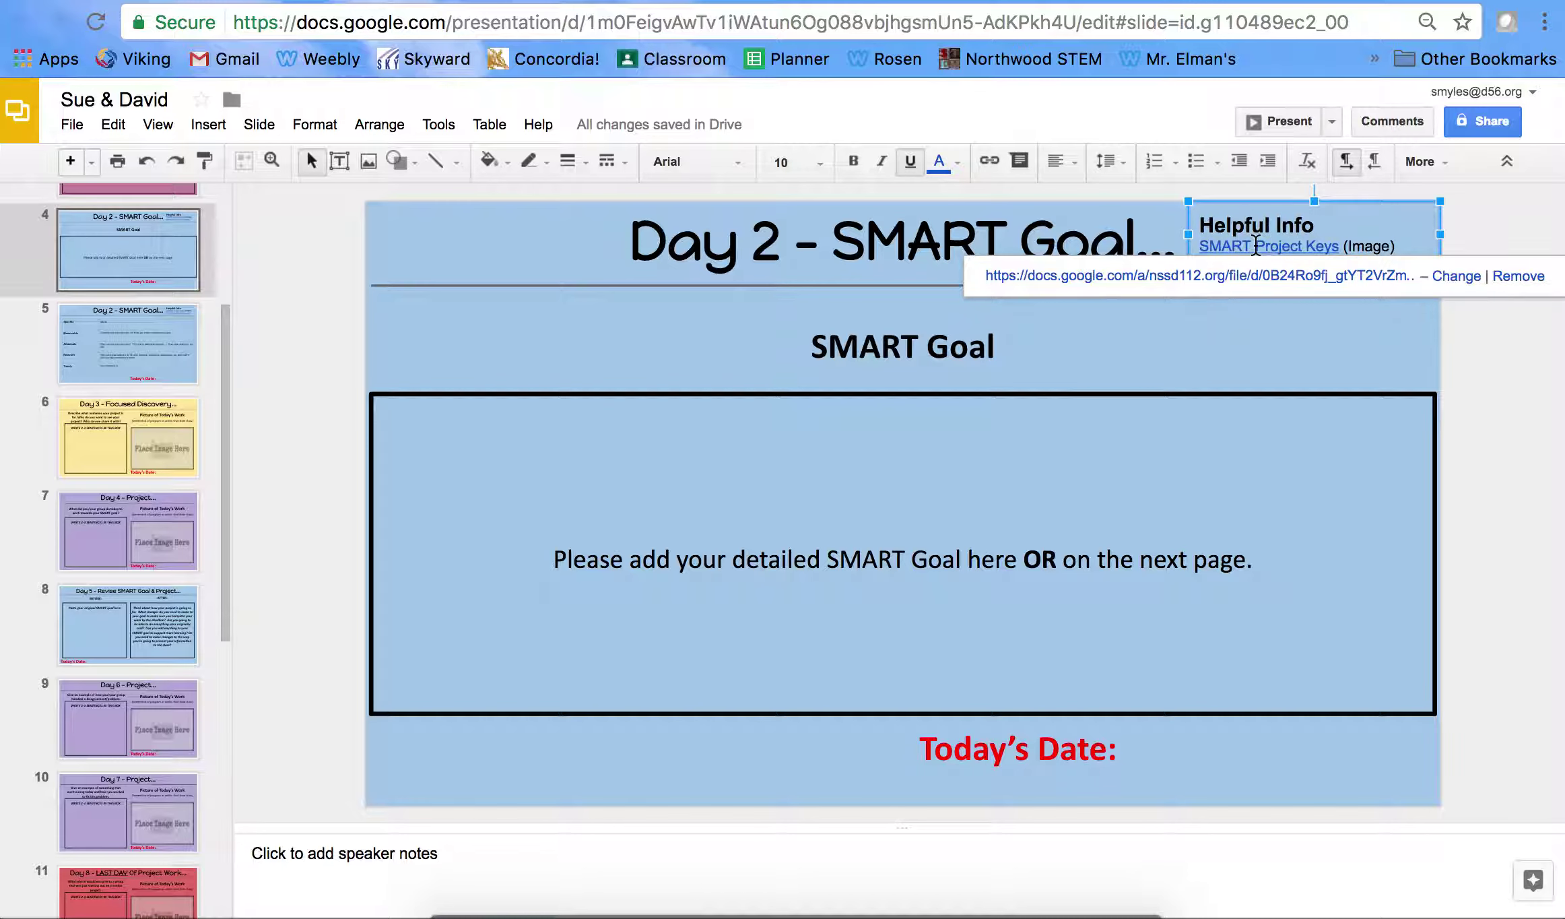
left_click(1231, 276)
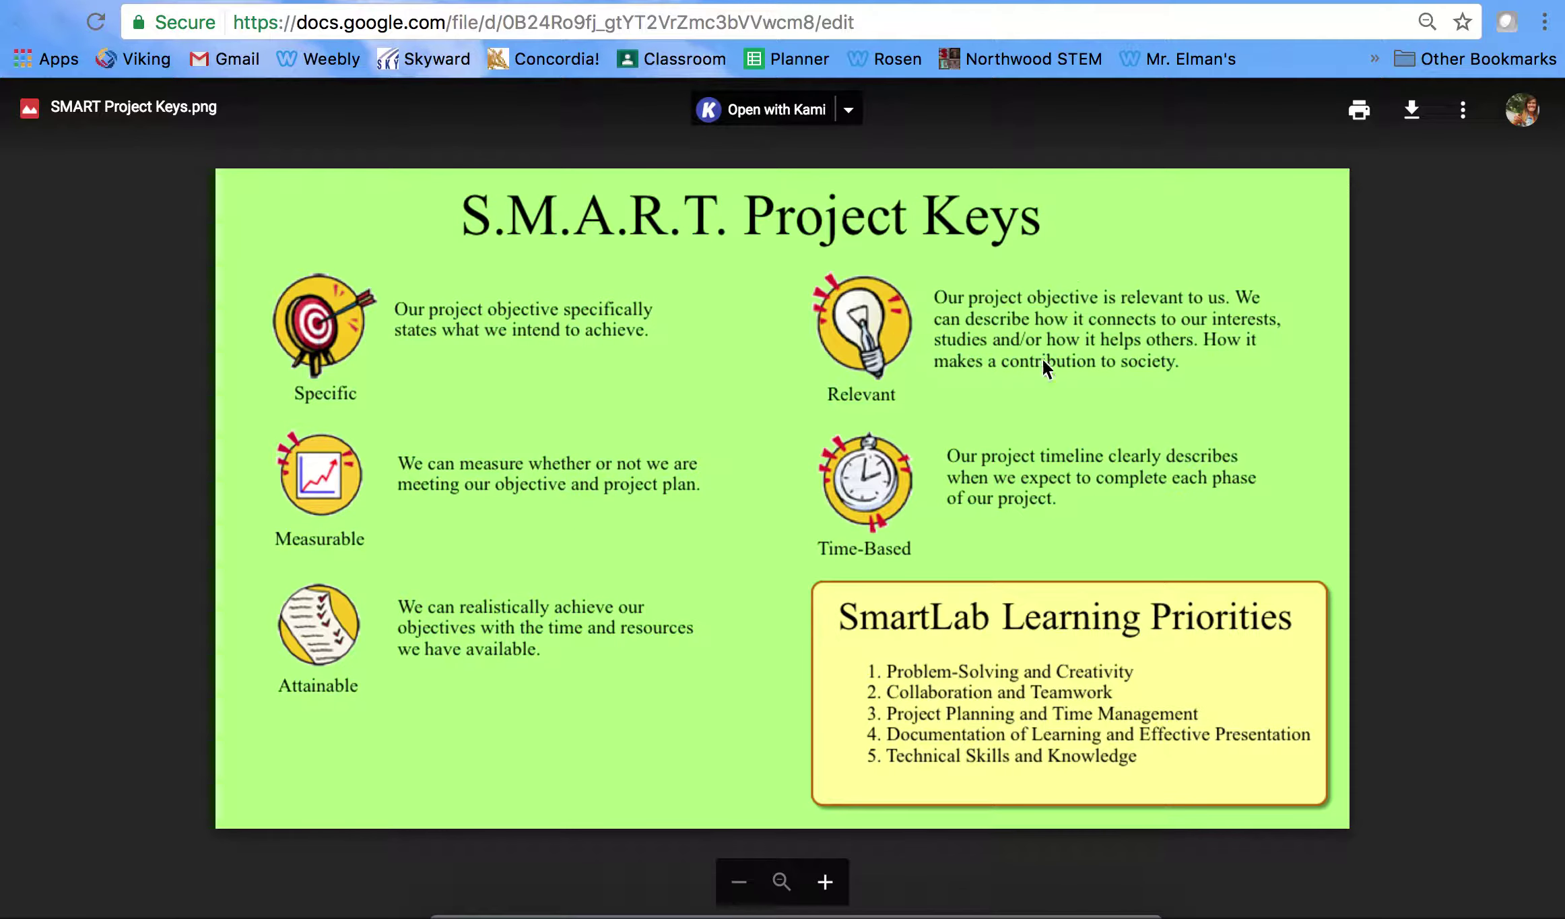
left_click(789, 3)
- Open the linked STEM - SMART Goals presentation from the Helpful Info box
left_click(1224, 328)
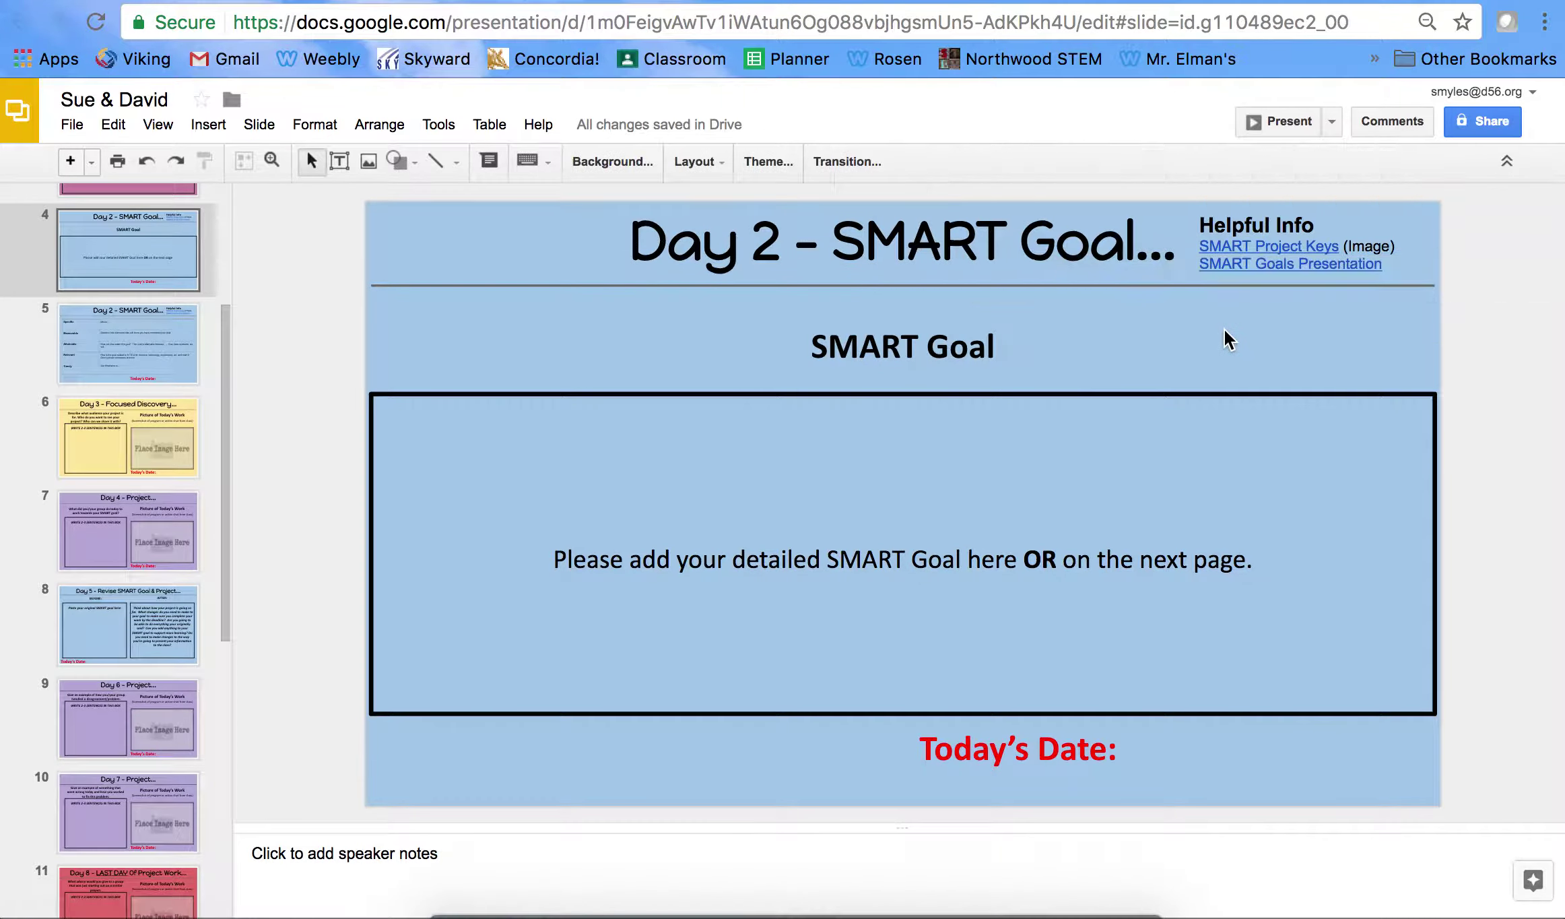
left_click(1242, 264)
left_click(1189, 293)
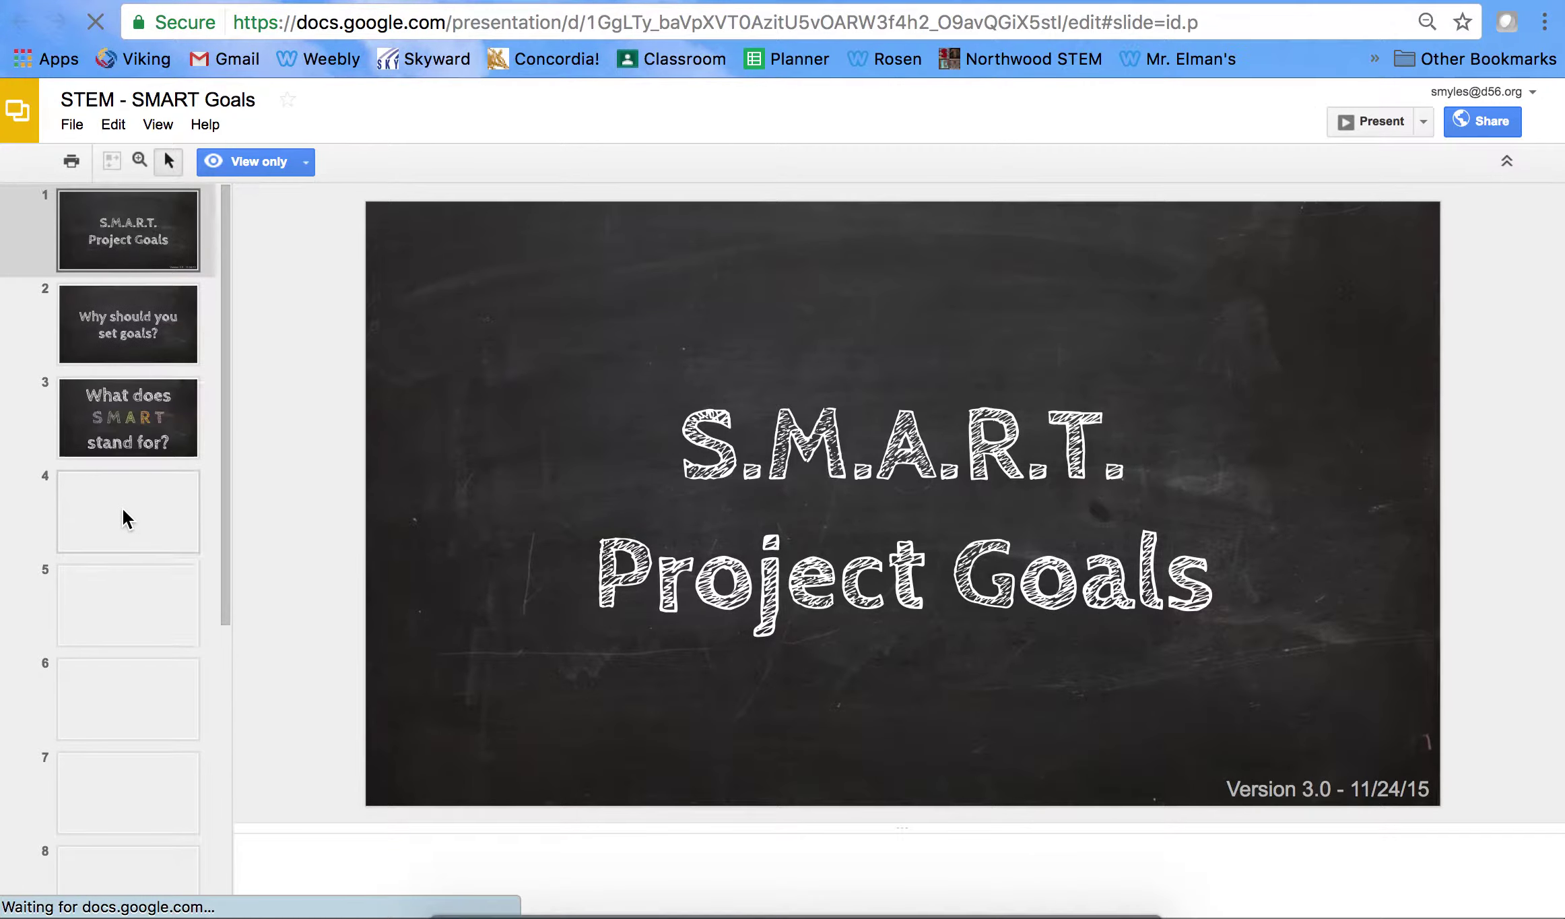
scroll(123, 507, "down", 5)
scroll(122, 506, "down", 2)
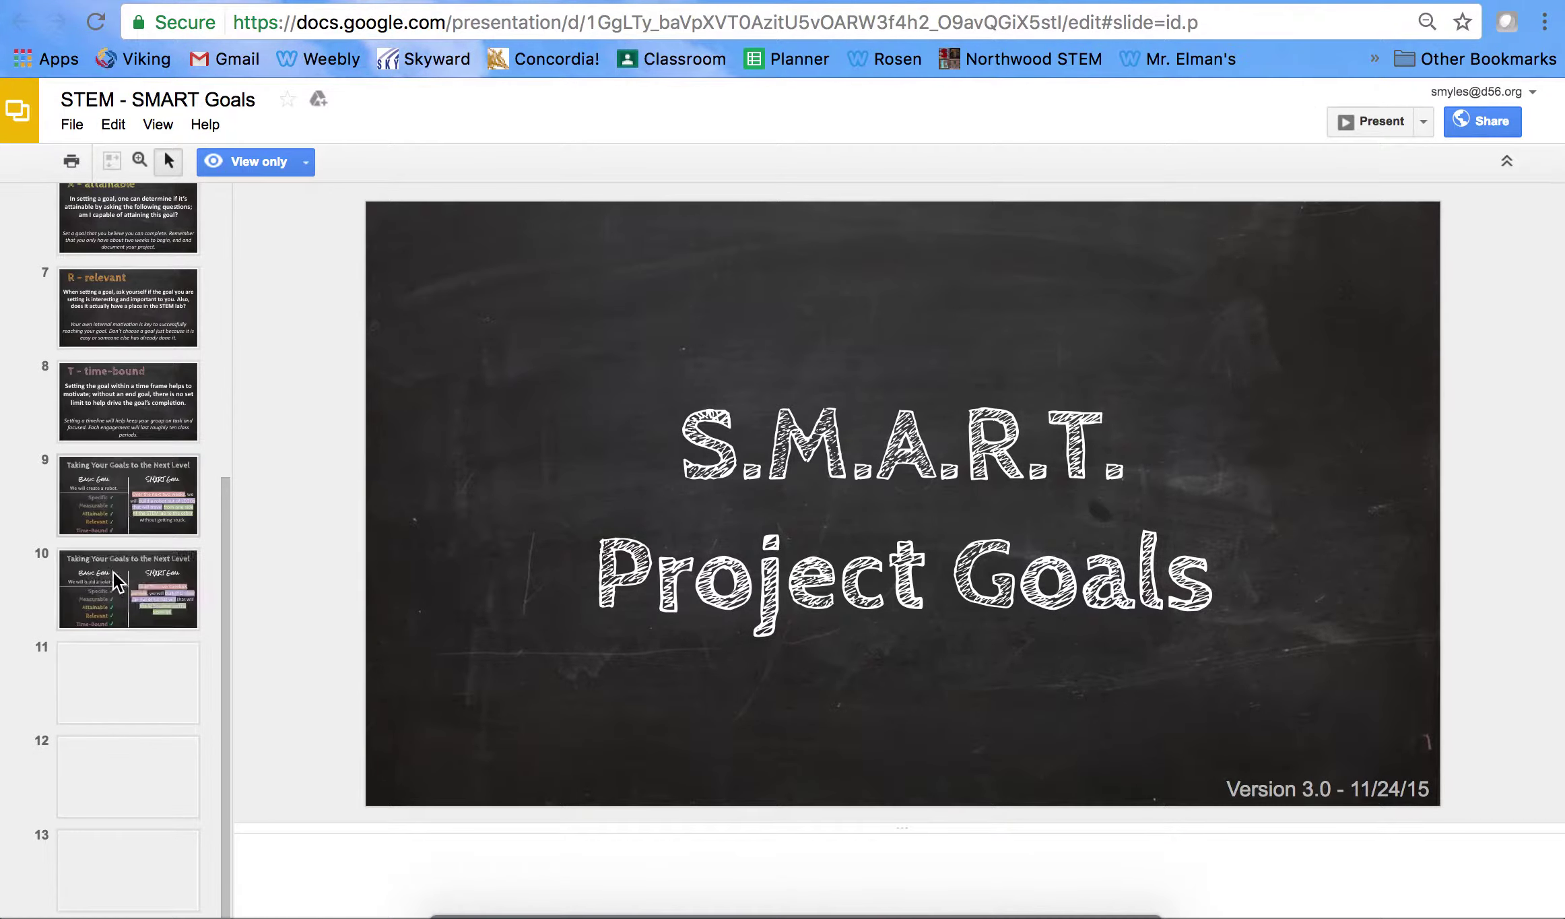
left_click(127, 510)
left_click(133, 588)
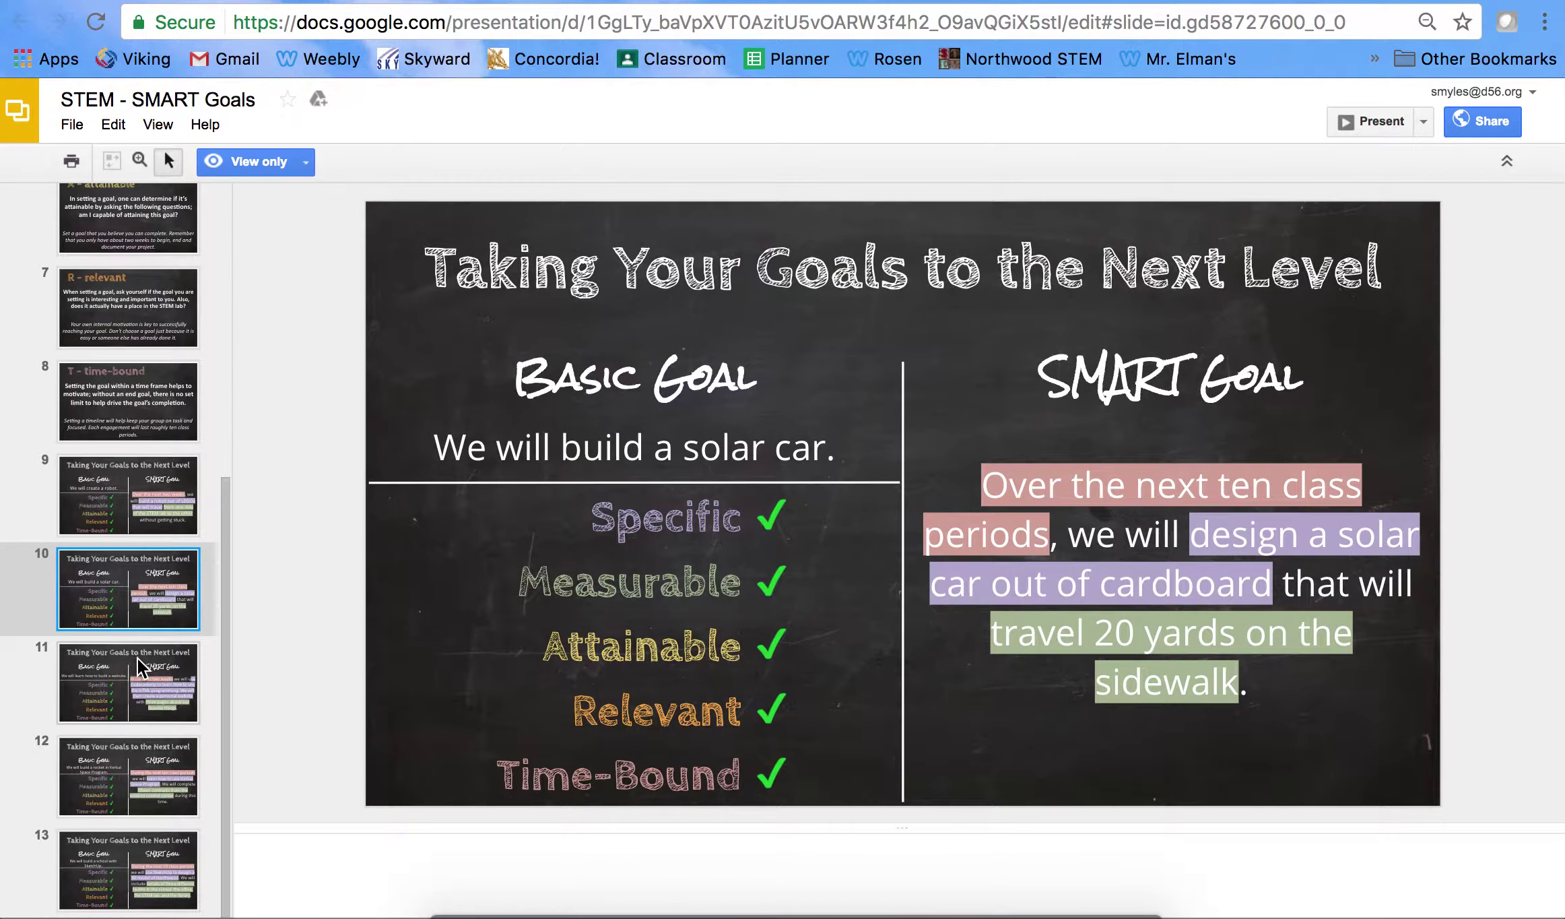
left_click(137, 683)
left_click(144, 750)
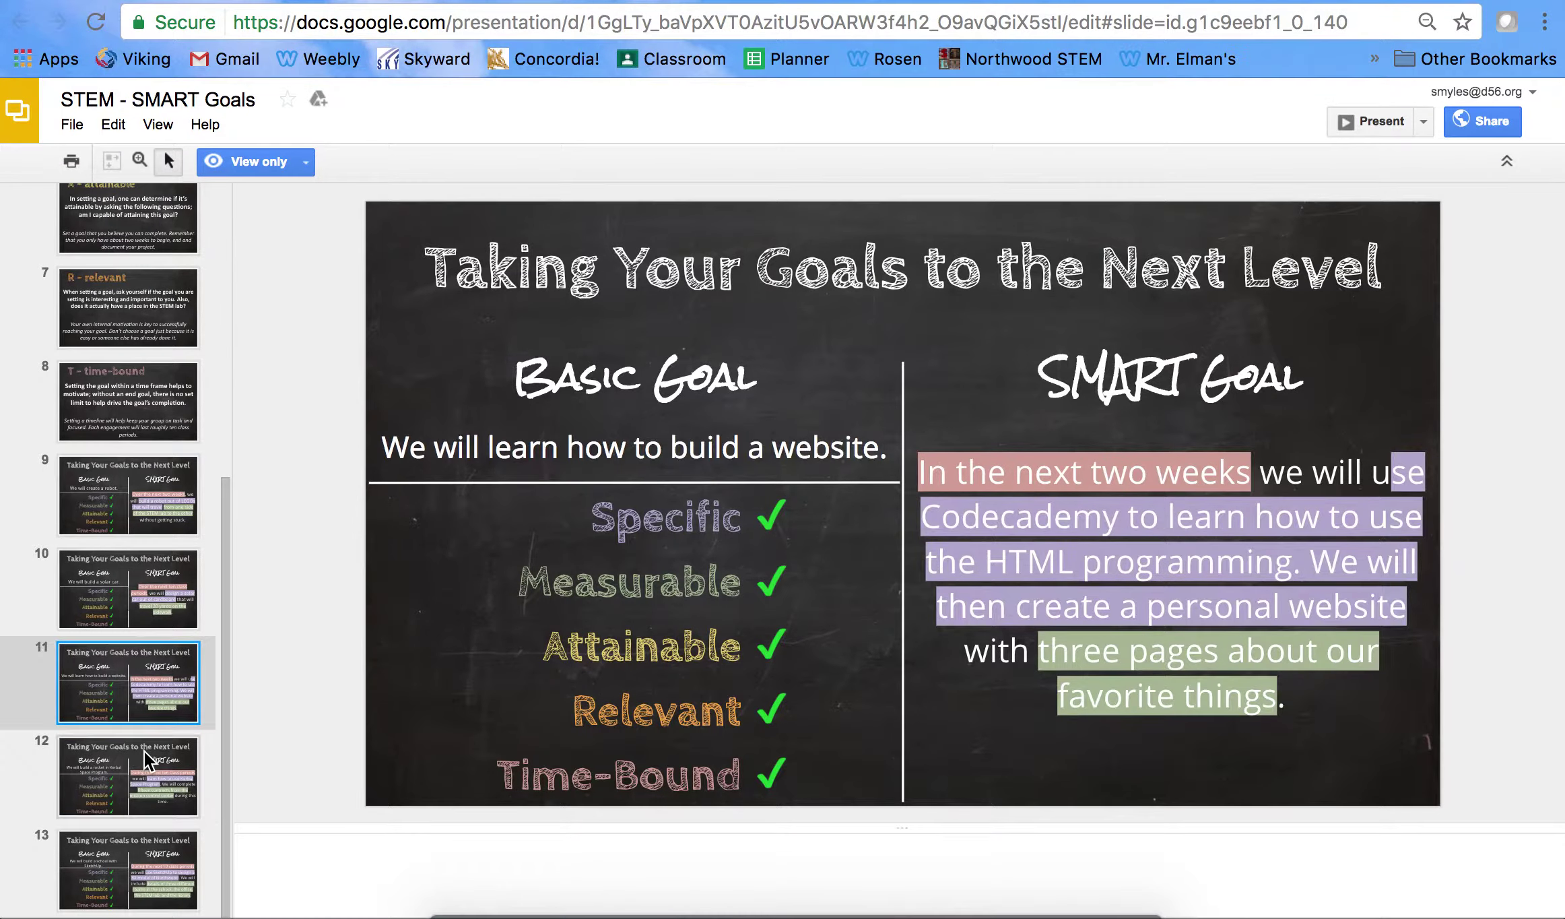
left_click(147, 845)
scroll(147, 729, "up", 6)
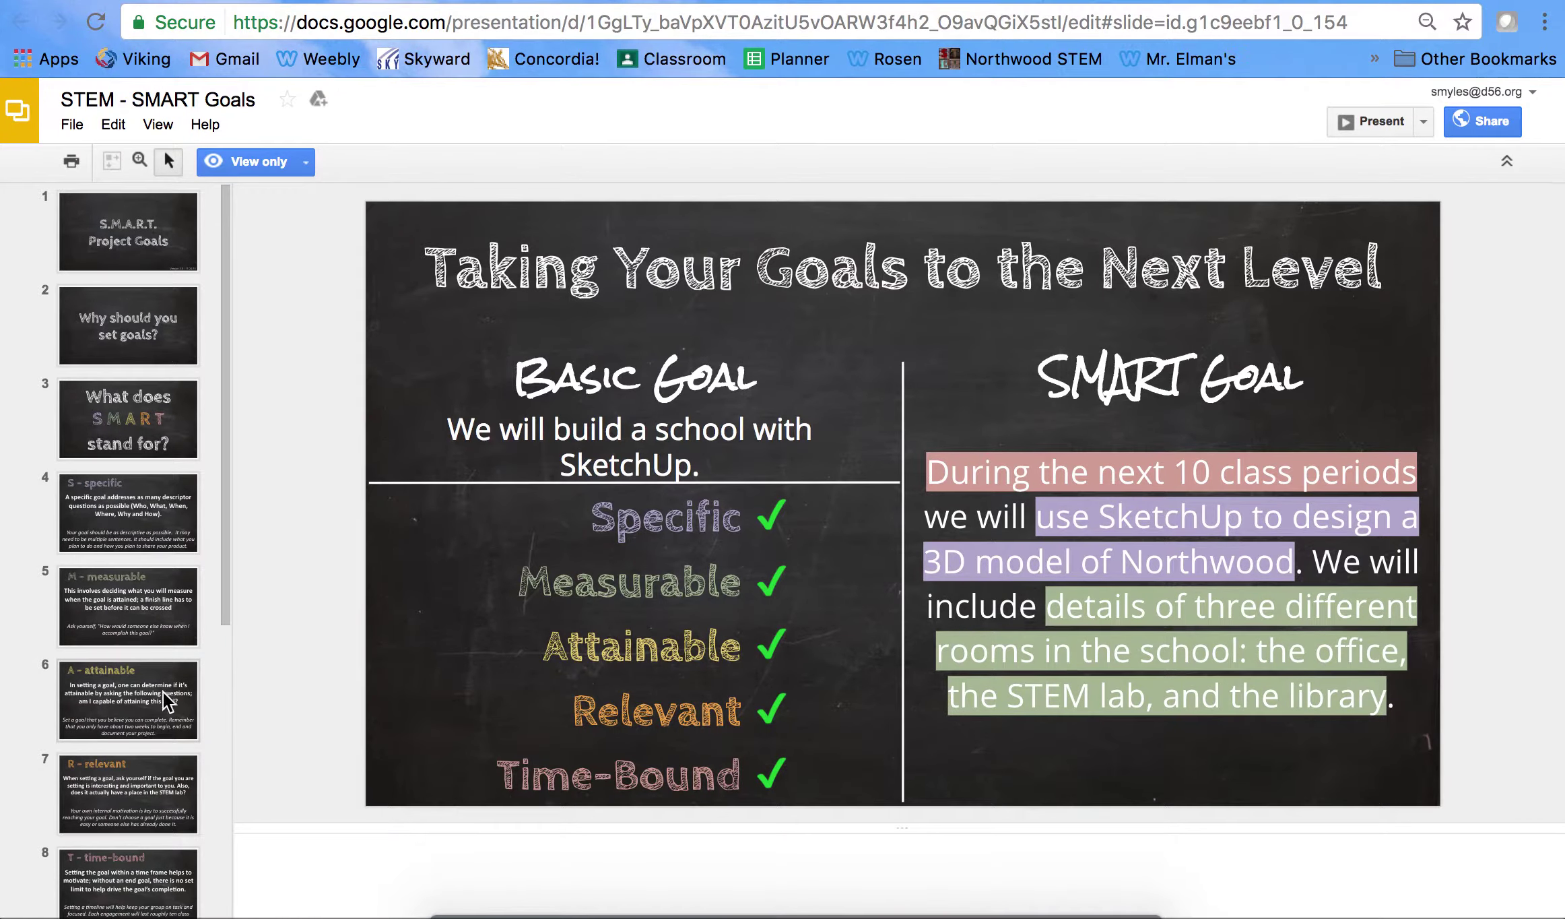
key("ctrl+w")
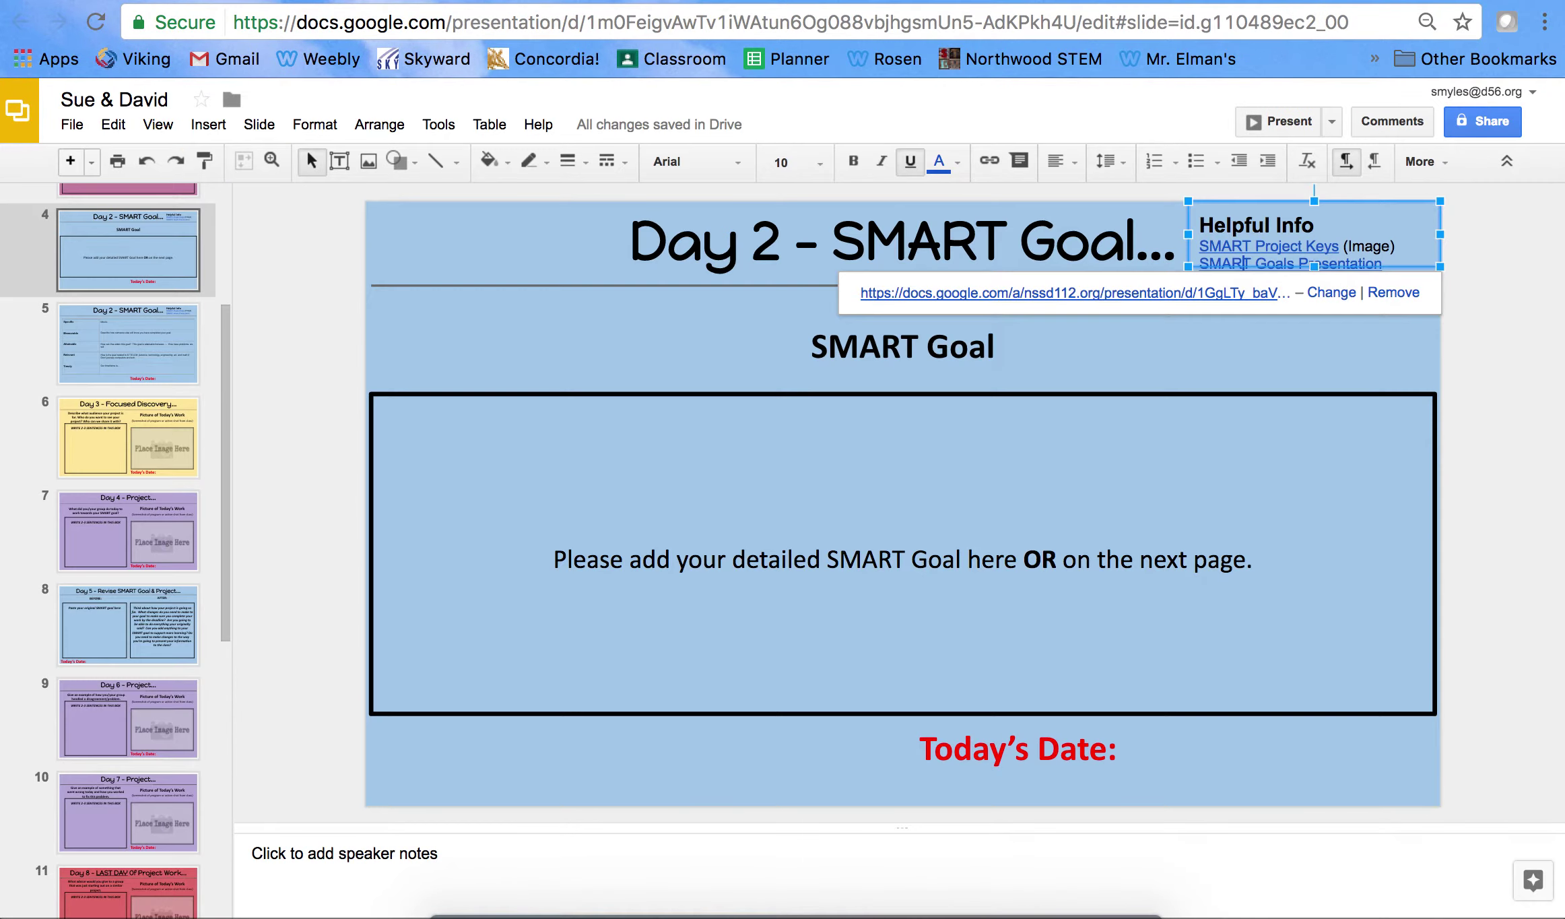